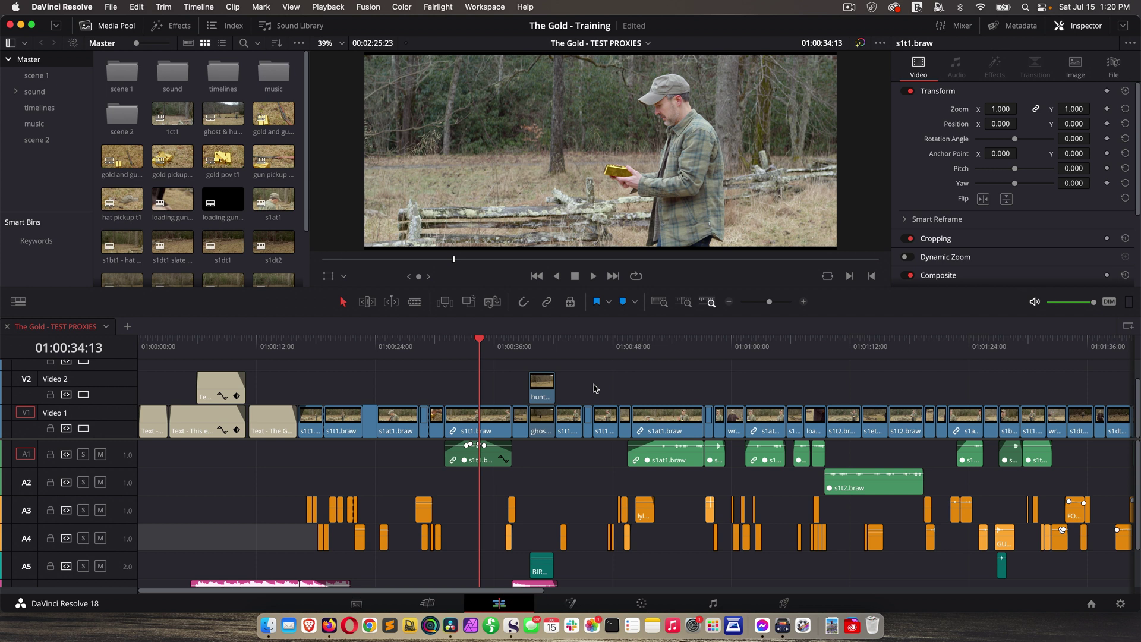
# Launch Blackmagic Proxy Generator and pick Data 1 > resolve original media > 'the gold' as its watch folder
pyautogui.click(851, 625)
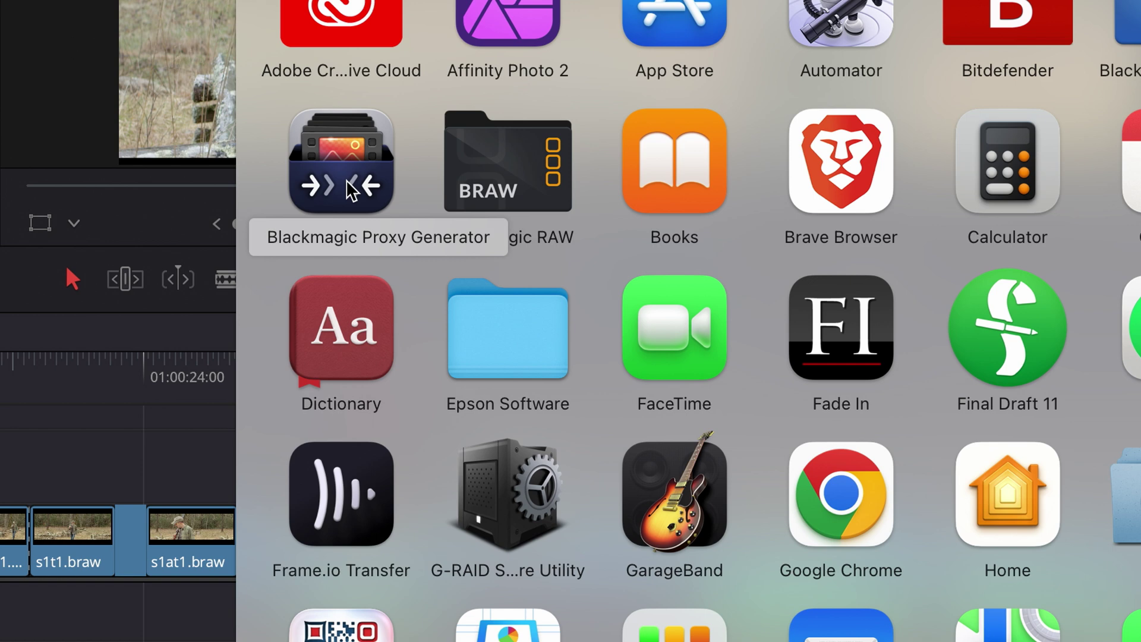
pyautogui.click(351, 190)
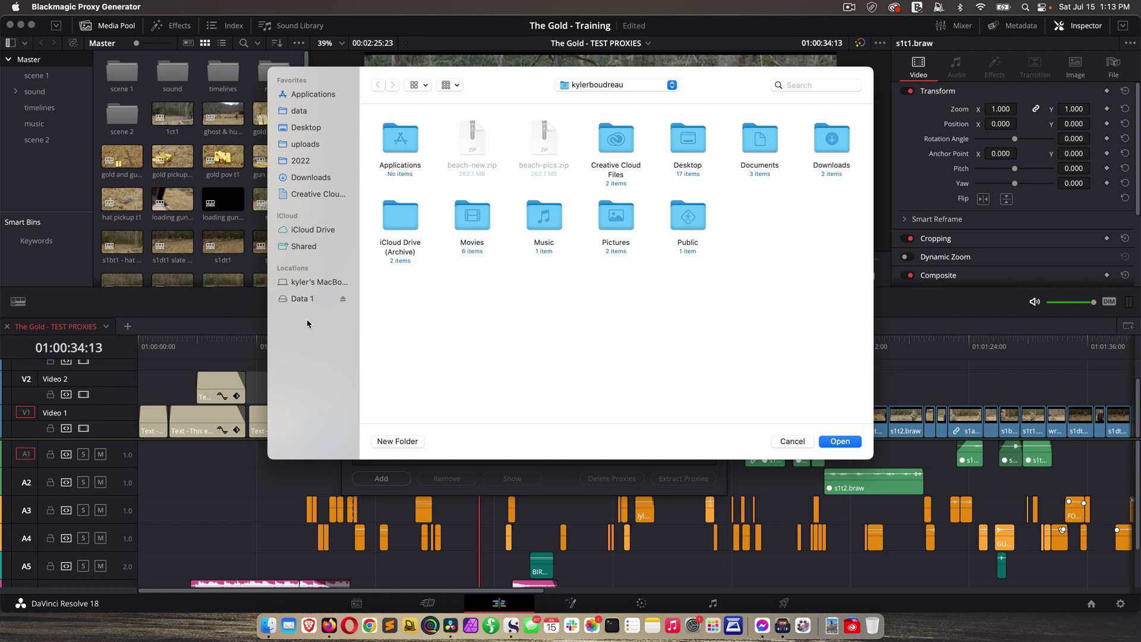
pyautogui.click(301, 299)
pyautogui.doubleClick(458, 143)
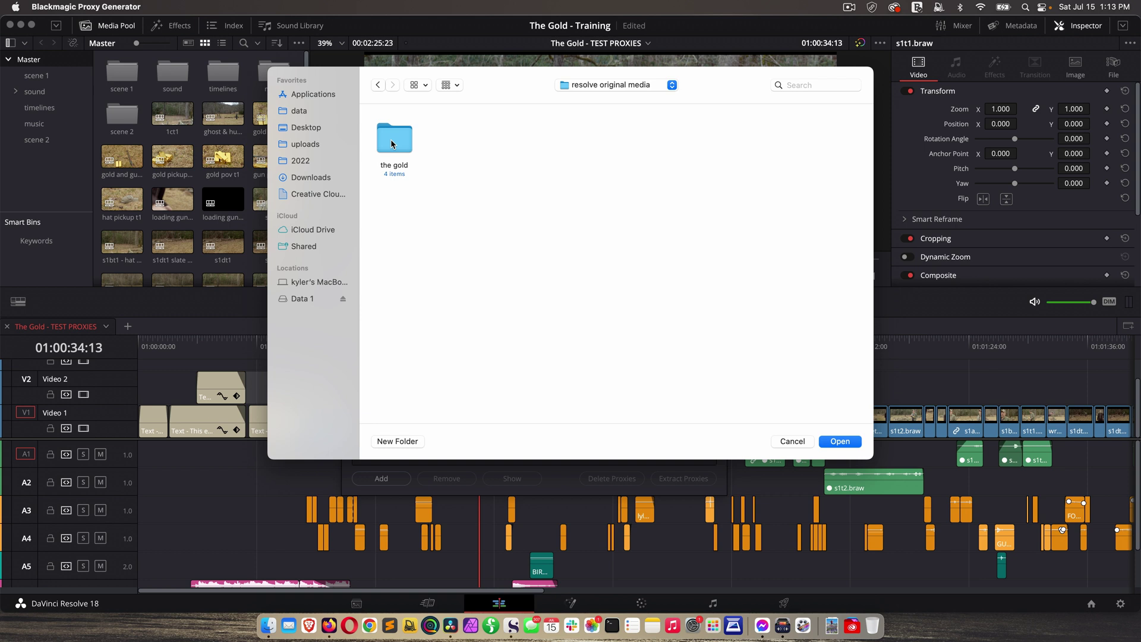
pyautogui.doubleClick(392, 144)
pyautogui.doubleClick(525, 145)
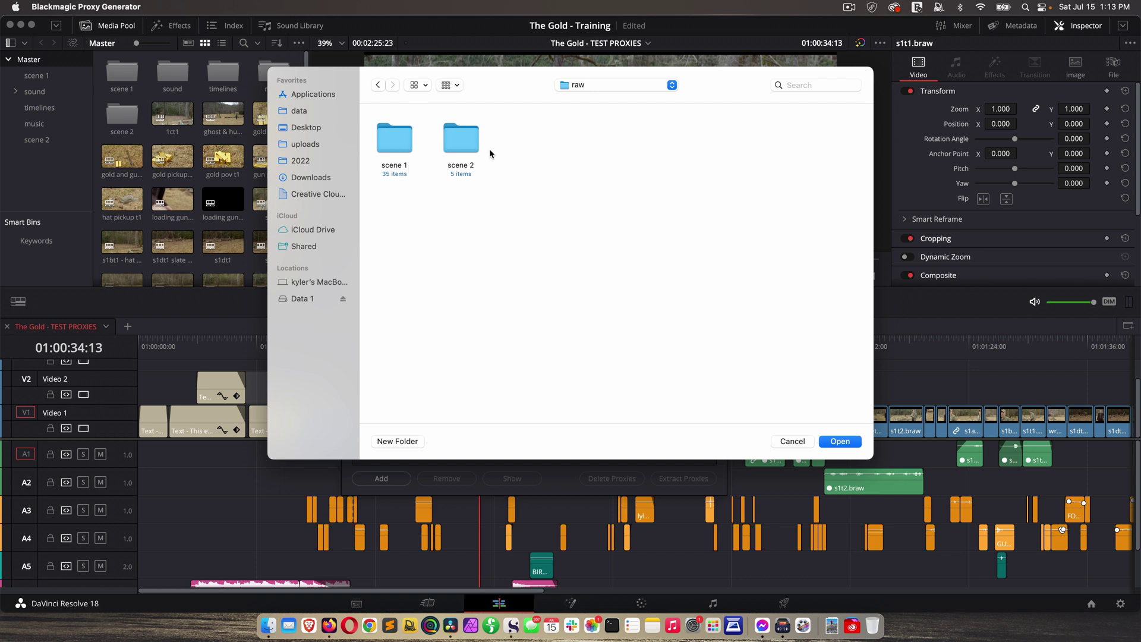
pyautogui.click(604, 88)
pyautogui.click(612, 111)
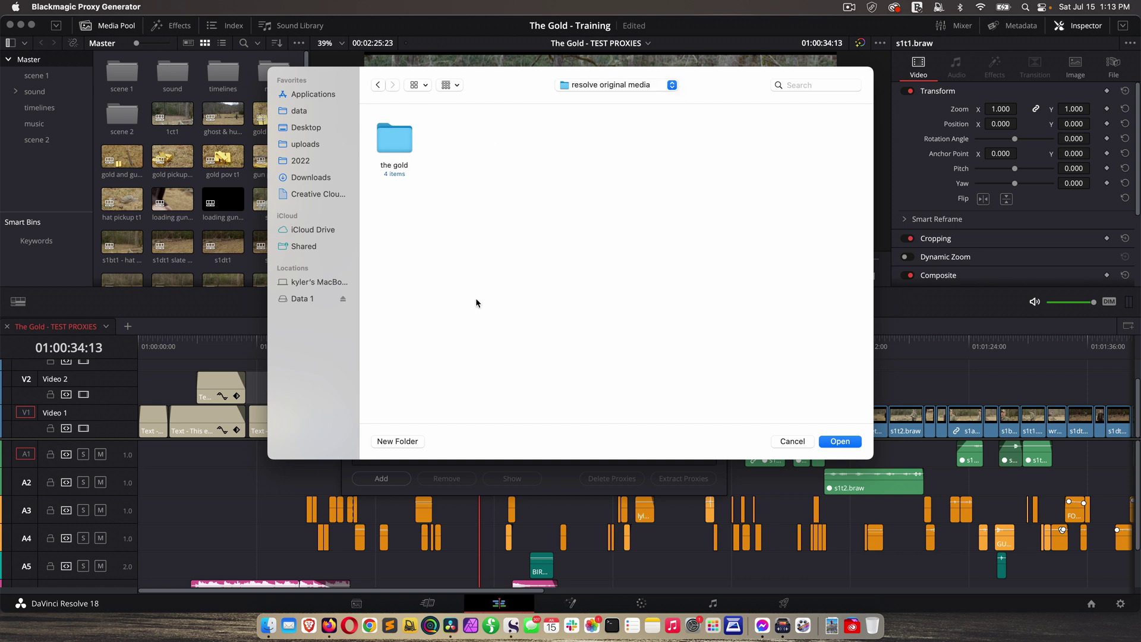
pyautogui.click(393, 141)
pyautogui.click(849, 451)
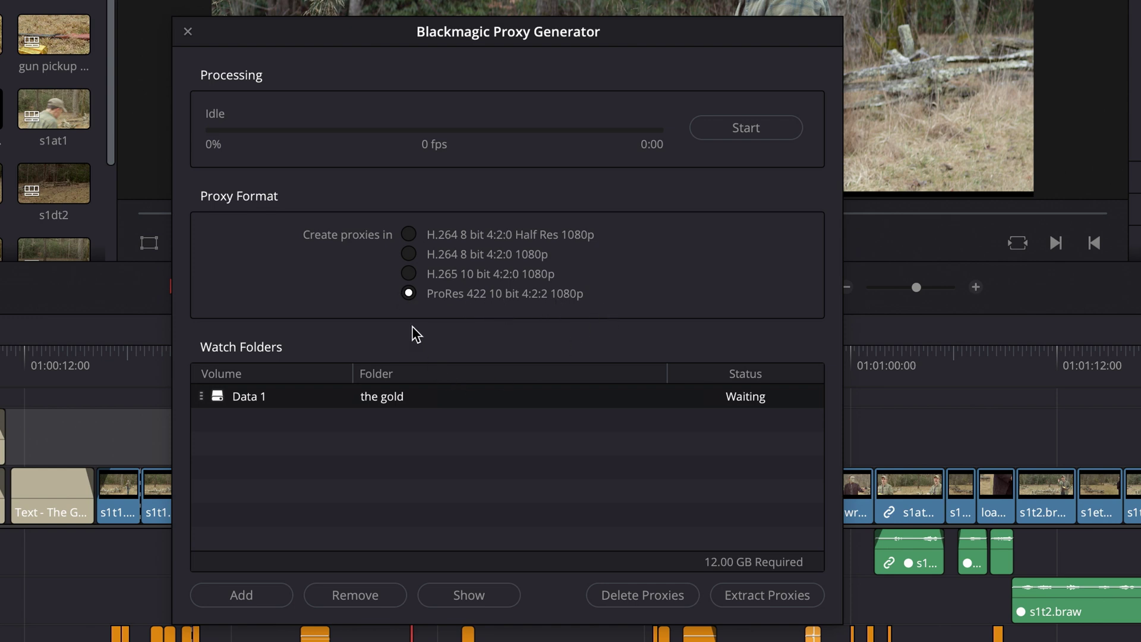
# Start ProRes 422 proxy generation so all 24 files in 'the gold' complete
pyautogui.click(732, 128)
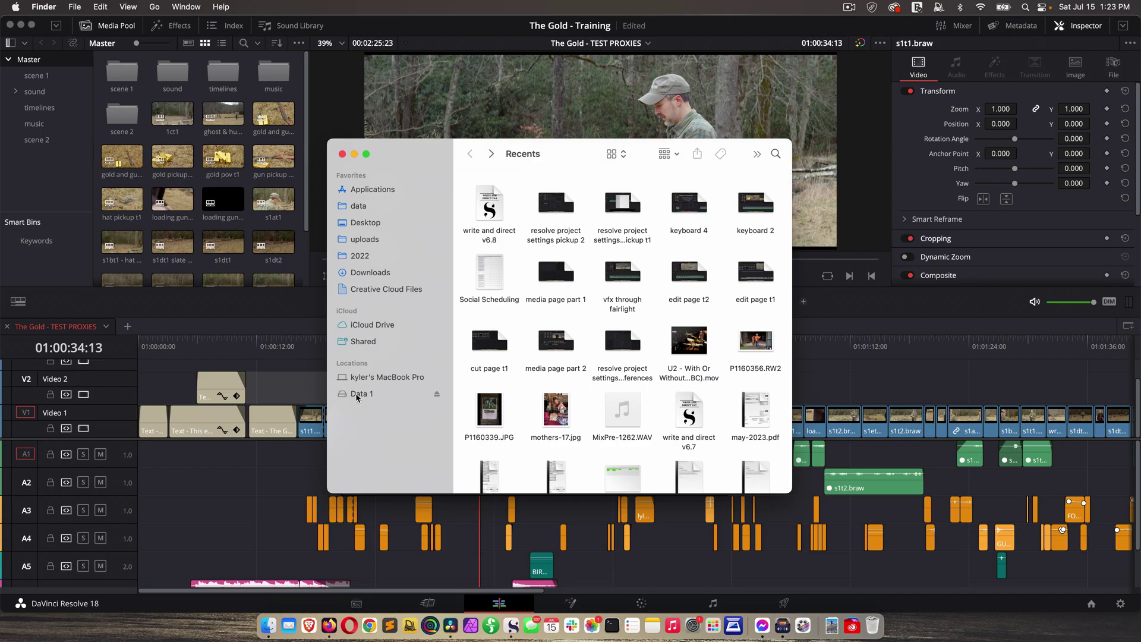
# In Finder, browse Data 1 > the gold > raw > scene 1
pyautogui.click(357, 397)
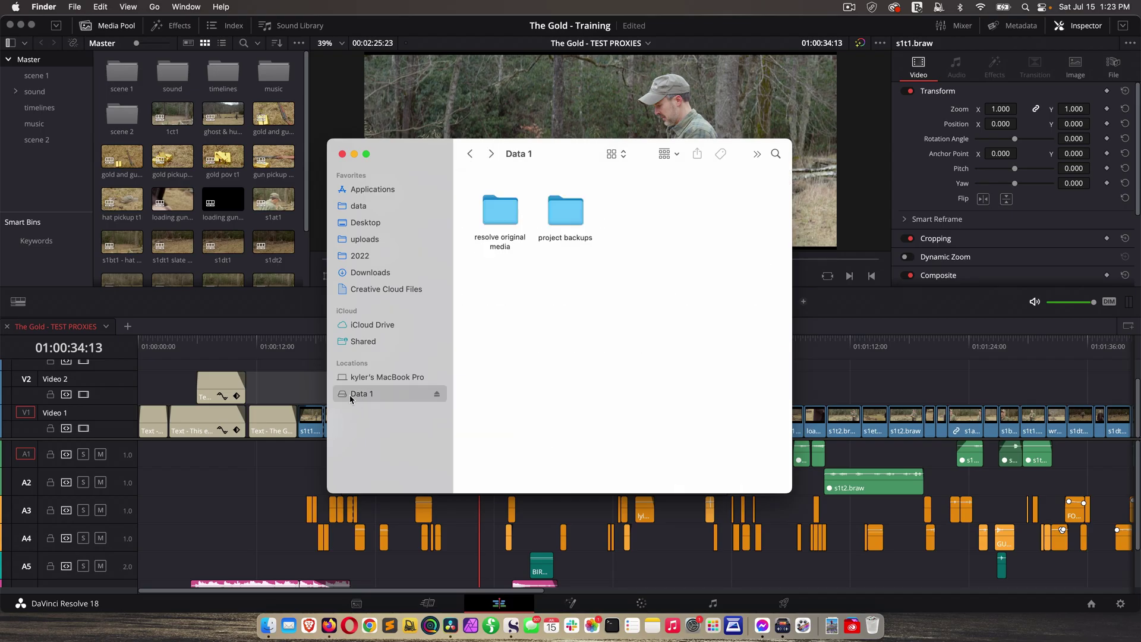
pyautogui.doubleClick(495, 205)
pyautogui.doubleClick(482, 197)
pyautogui.doubleClick(622, 199)
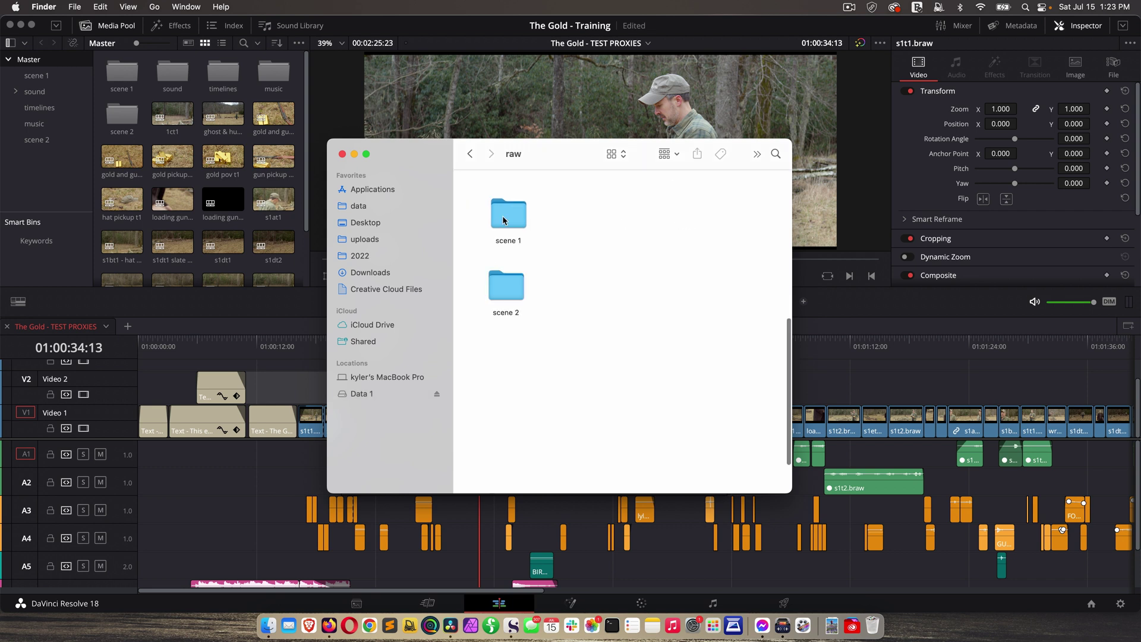
pyautogui.doubleClick(508, 220)
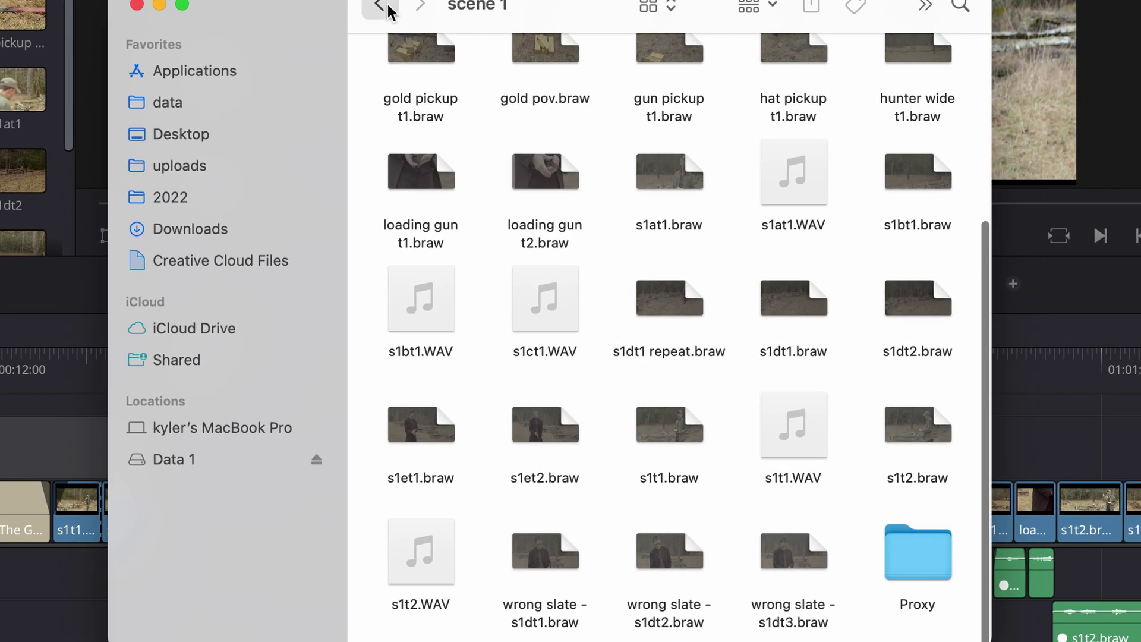
# Inspect the proxy clips in scene 2's Proxy folder, then return to Proxy Generator
pyautogui.click(383, 7)
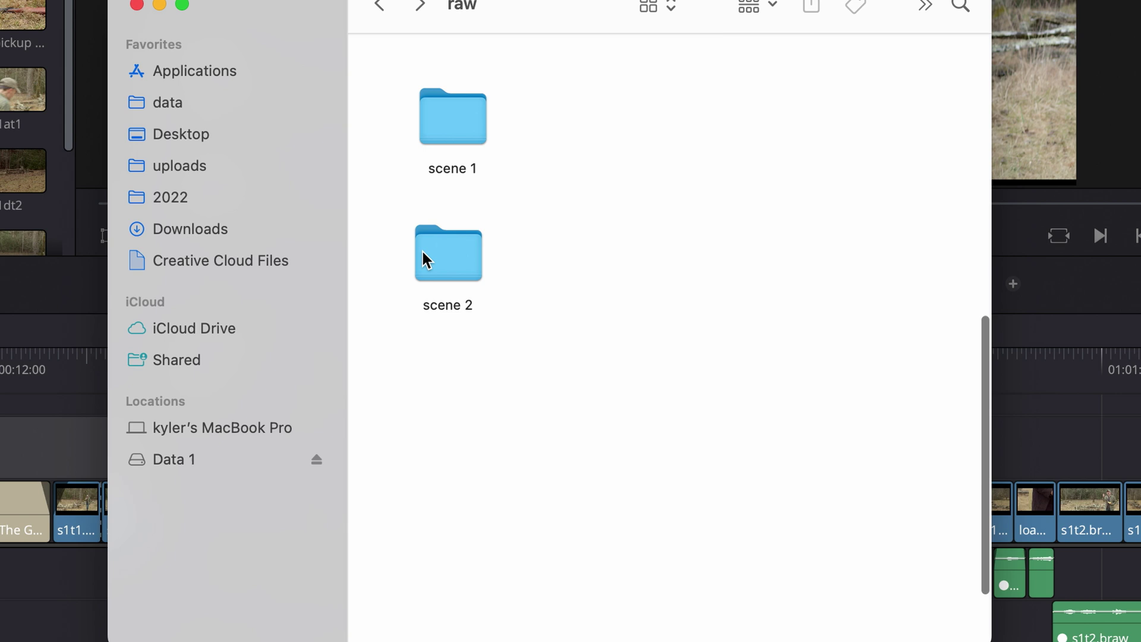
pyautogui.click(423, 248)
pyautogui.doubleClick(423, 248)
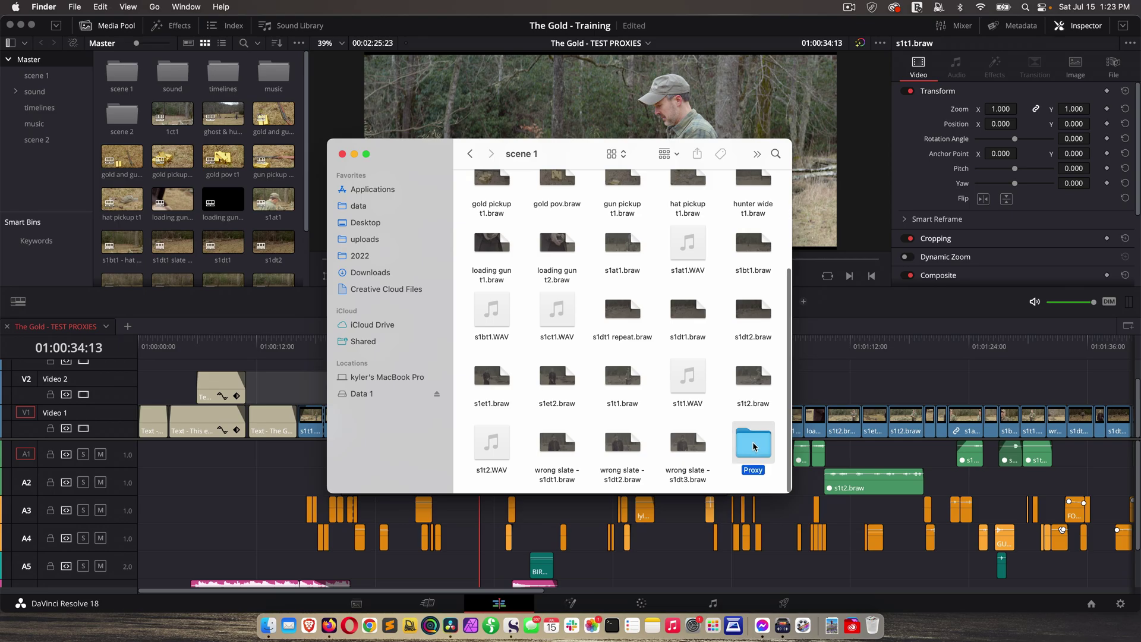
pyautogui.doubleClick(754, 446)
pyautogui.scroll(-3, 546, 220)
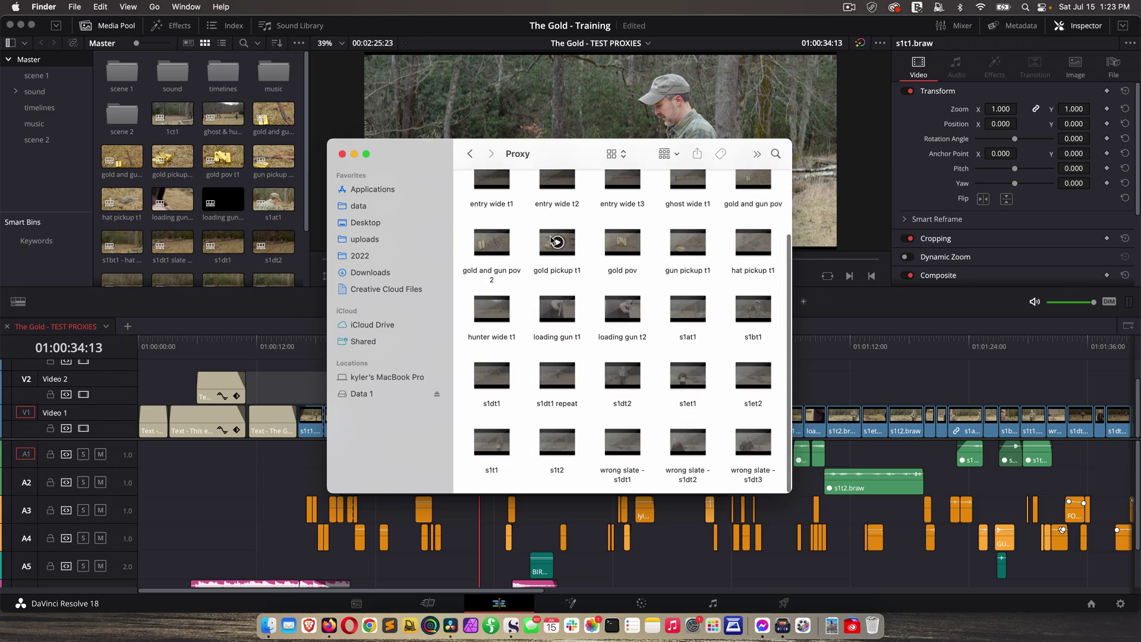
pyautogui.scroll(3, 564, 268)
pyautogui.press('super+Tab')
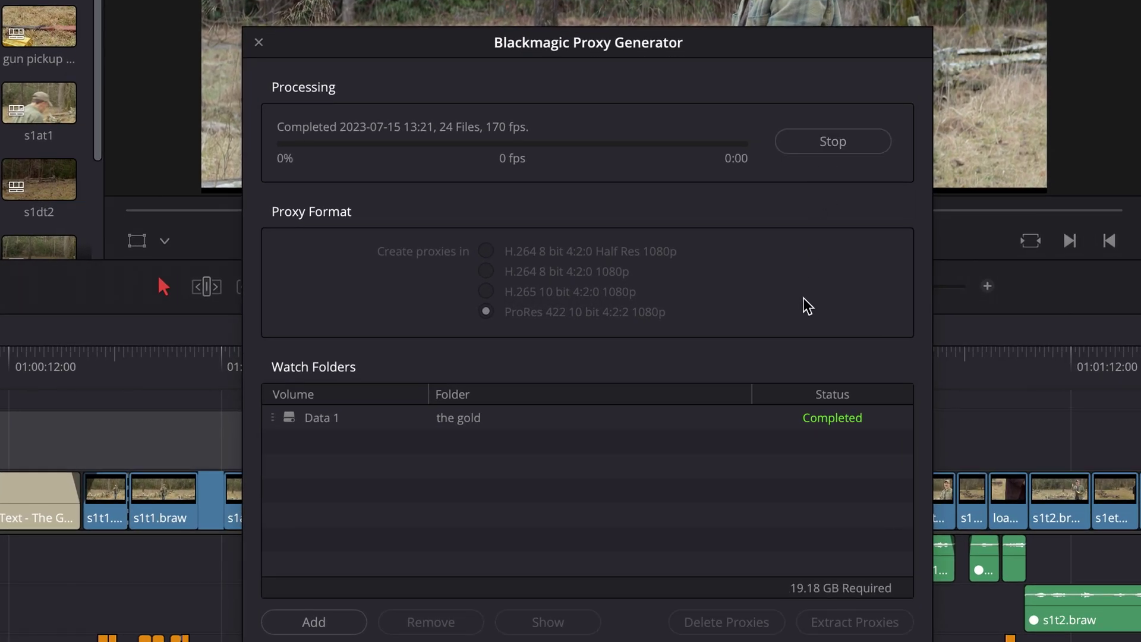
# Stop the Proxy Generator and set Resolve's Proxy Handling to Prefer Proxies
pyautogui.click(835, 145)
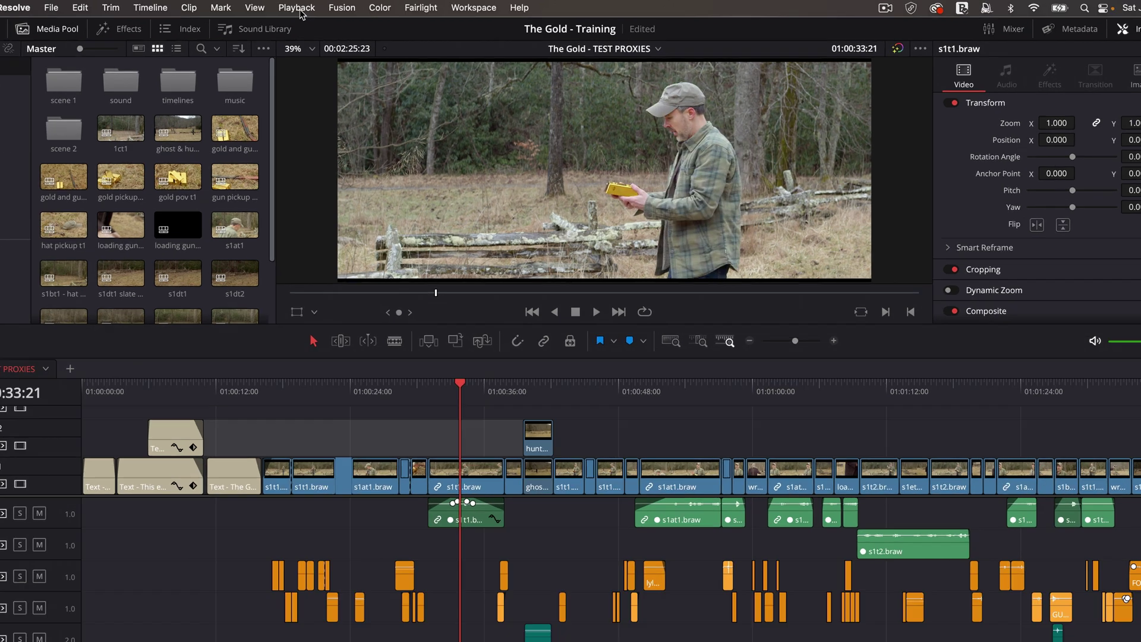
pyautogui.click(328, 7)
pyautogui.moveTo(152, 70)
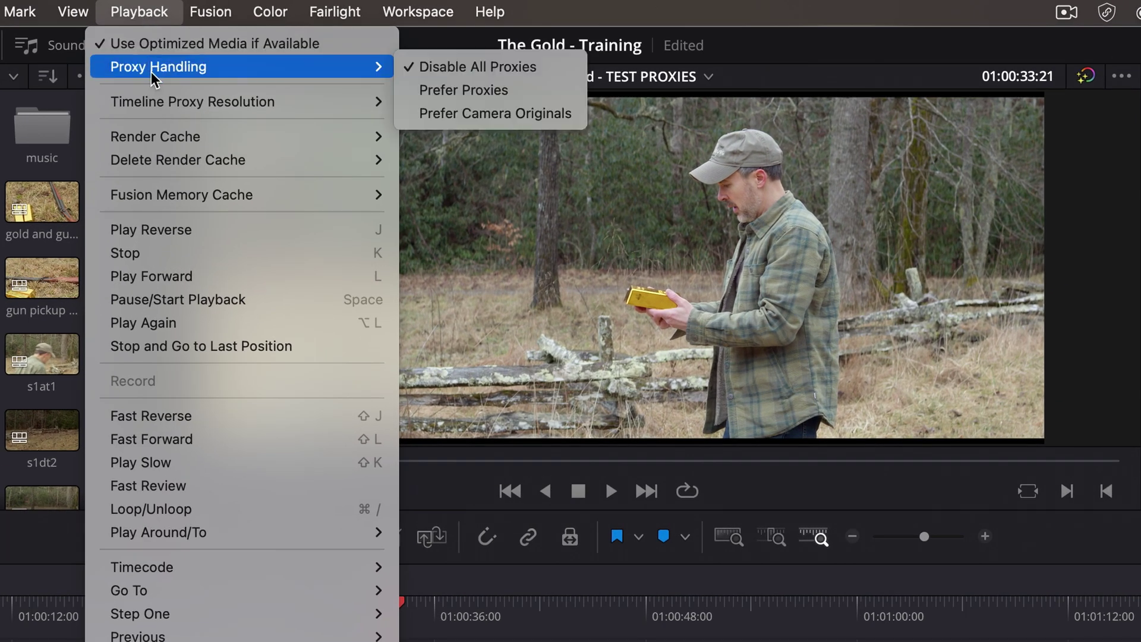
pyautogui.click(434, 91)
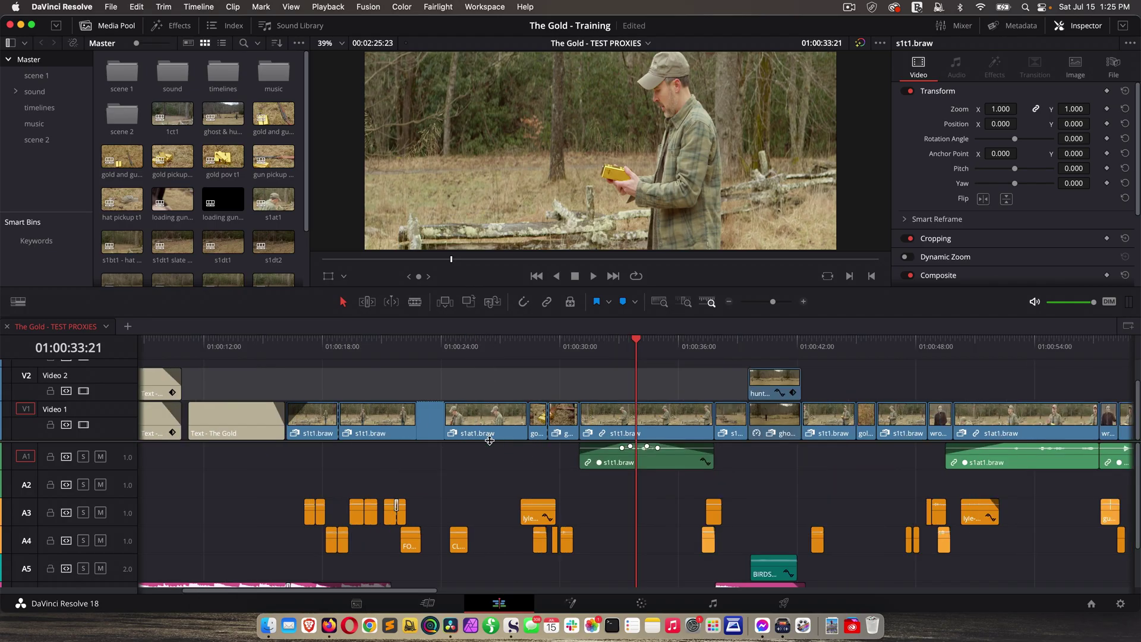
pyautogui.press('super+equal')
pyautogui.press('super+equal')
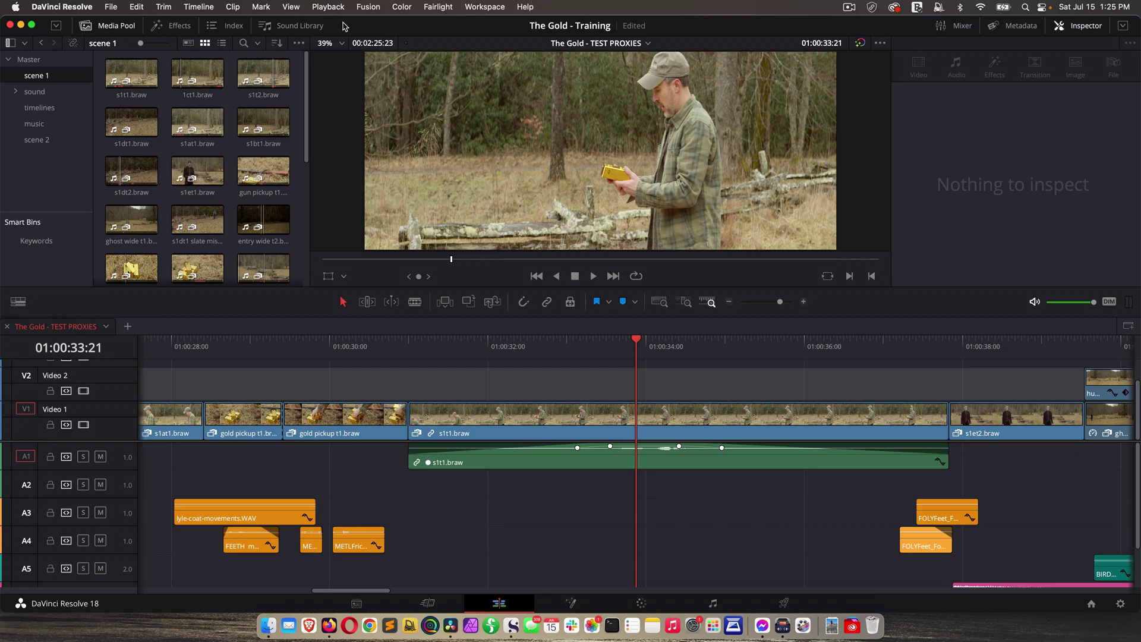
# Compare playback with Disable All Proxies, then switch back to Prefer Proxies
pyautogui.click(327, 8)
pyautogui.moveTo(337, 38)
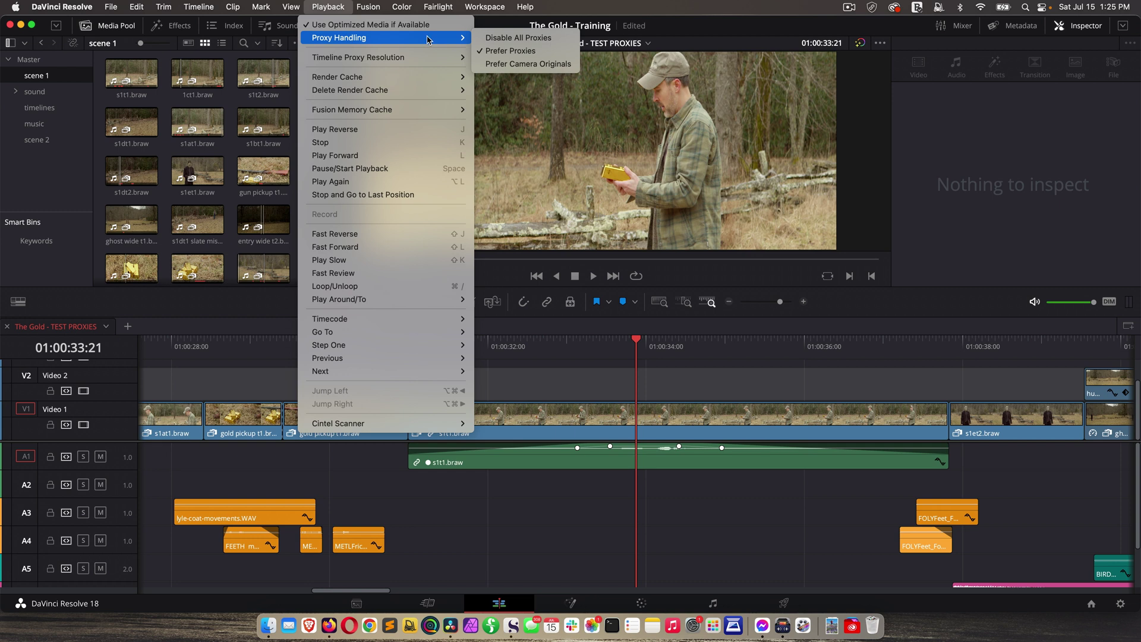
pyautogui.click(503, 38)
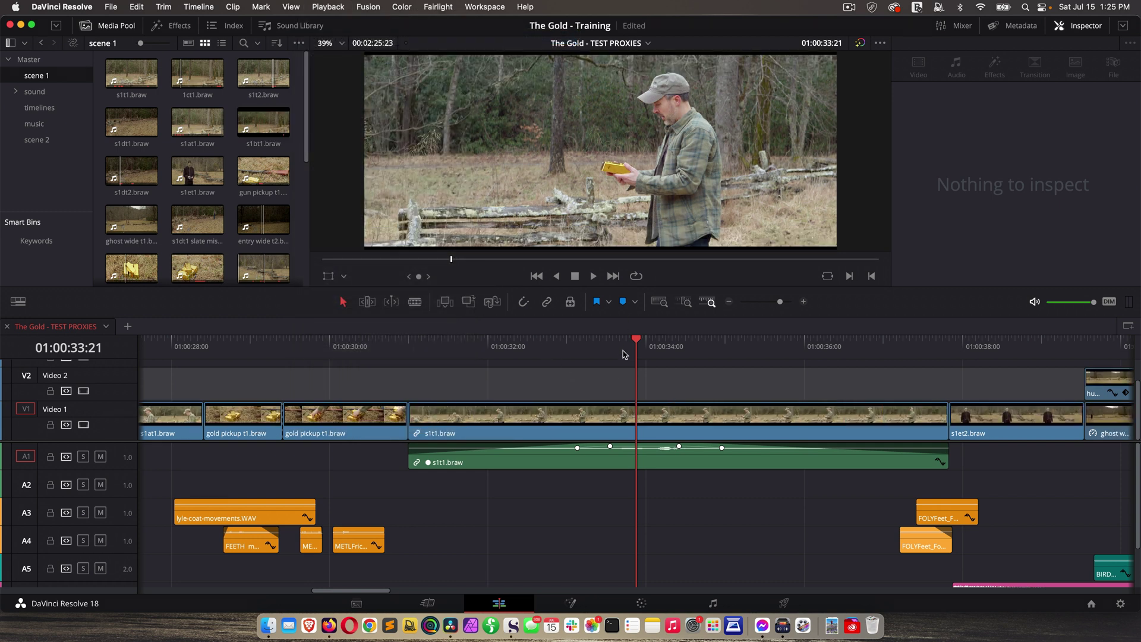
pyautogui.click(328, 7)
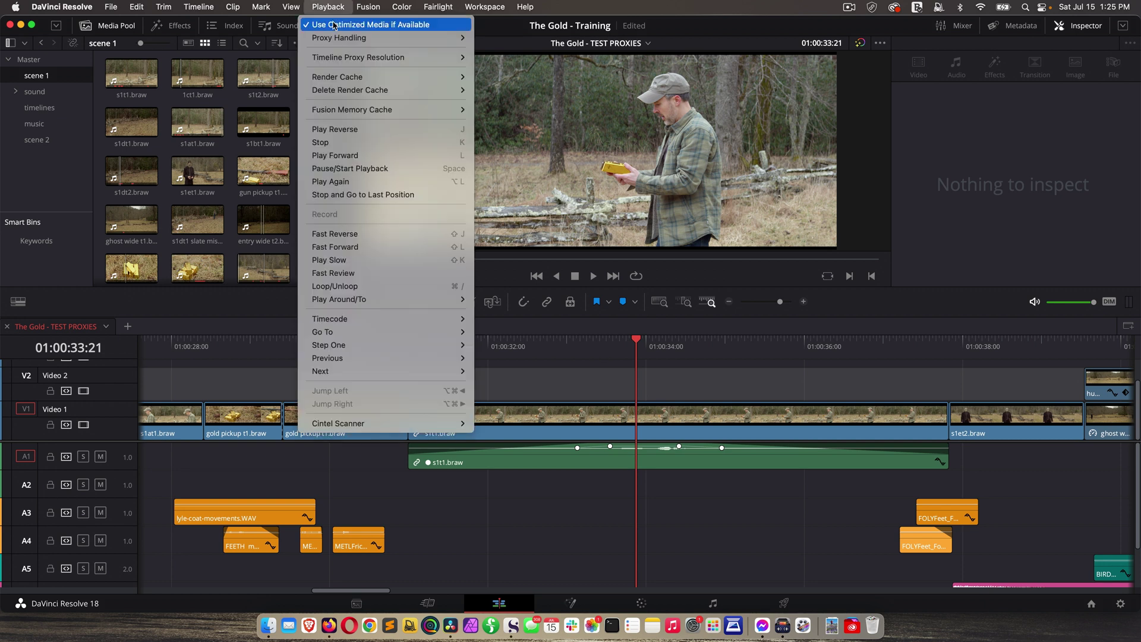
pyautogui.moveTo(337, 39)
pyautogui.click(510, 51)
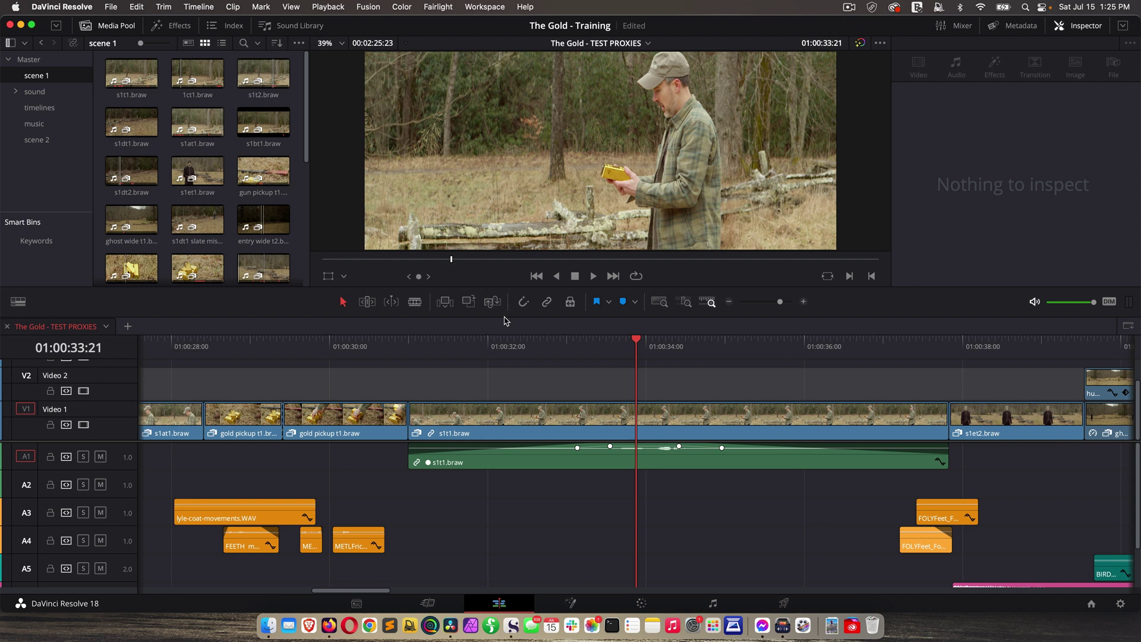
# Unlink proxy media from the top three rows of scene 1 clips in the Media Pool
pyautogui.moveTo(98, 70); pyautogui.dragTo(262, 158)
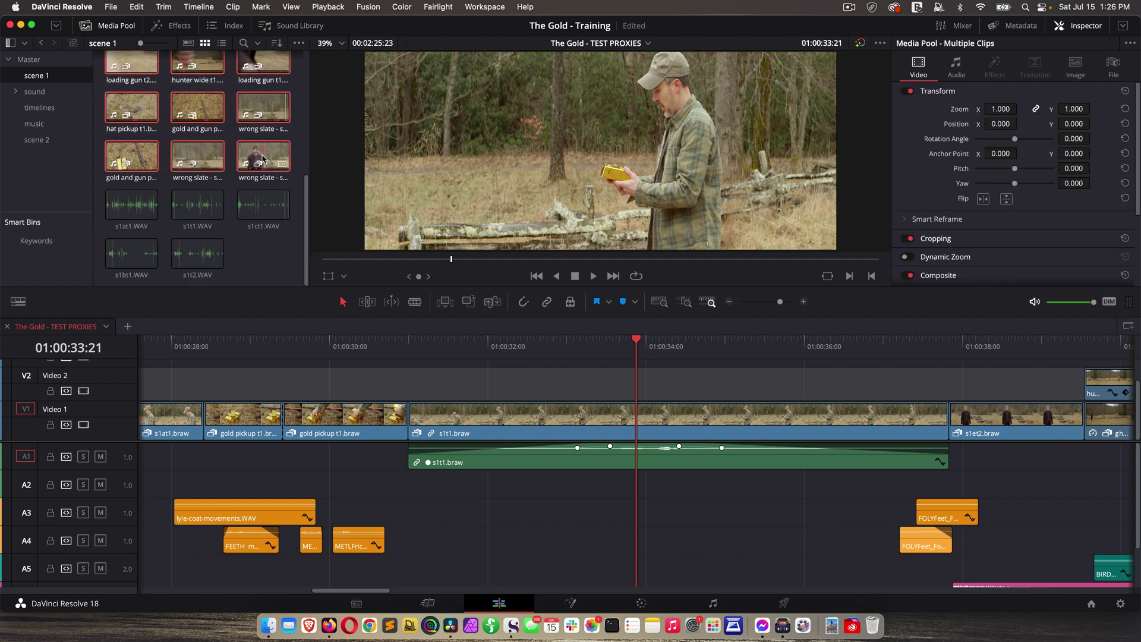
pyautogui.rightClick(262, 157)
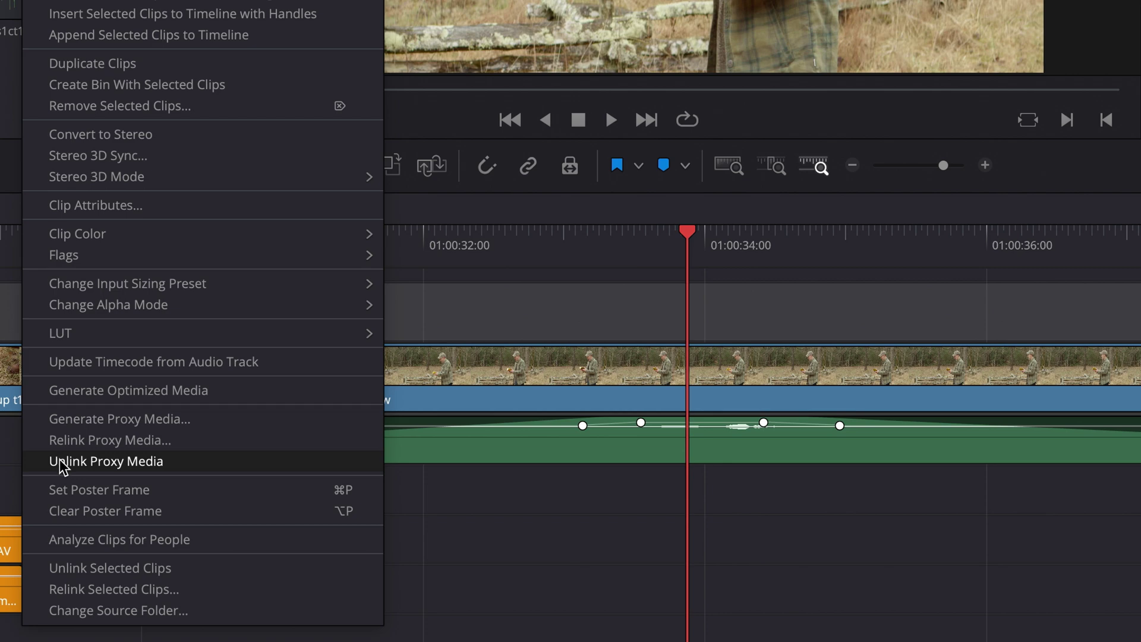
pyautogui.click(62, 462)
# Relink the selected clips' proxy media to the gold folder on Data 1
pyautogui.rightClick(262, 113)
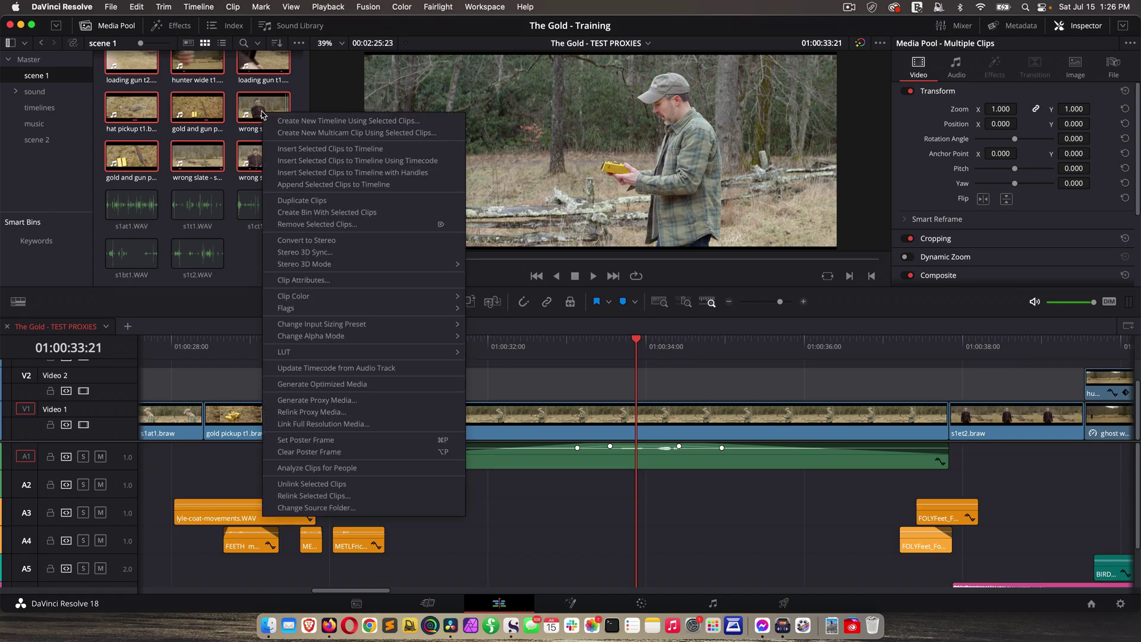
pyautogui.click(293, 413)
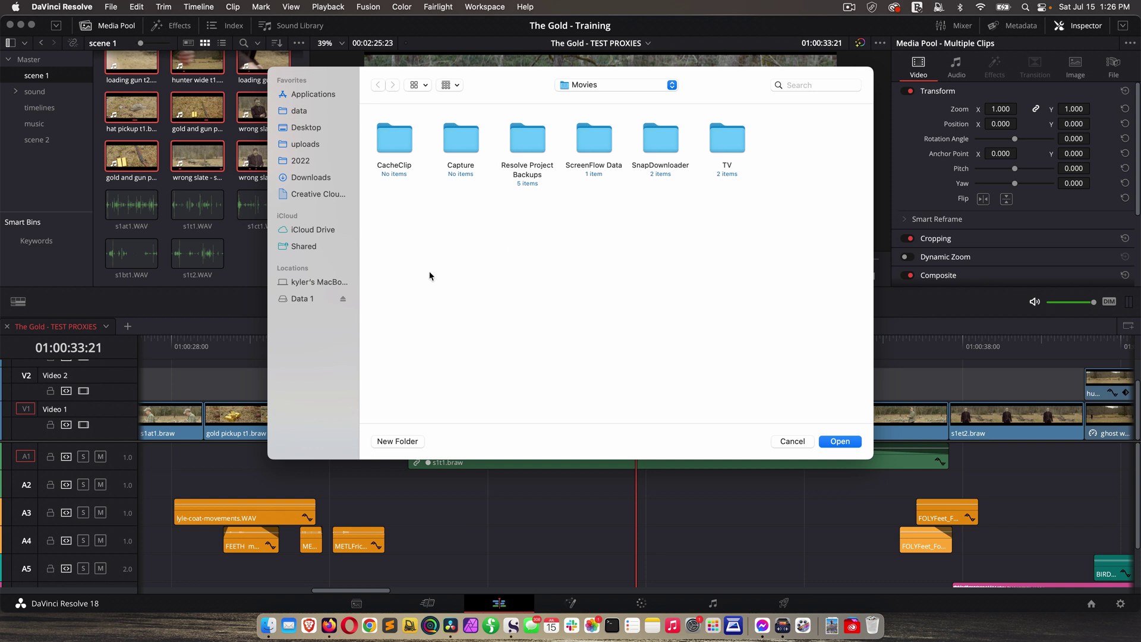
pyautogui.click(302, 298)
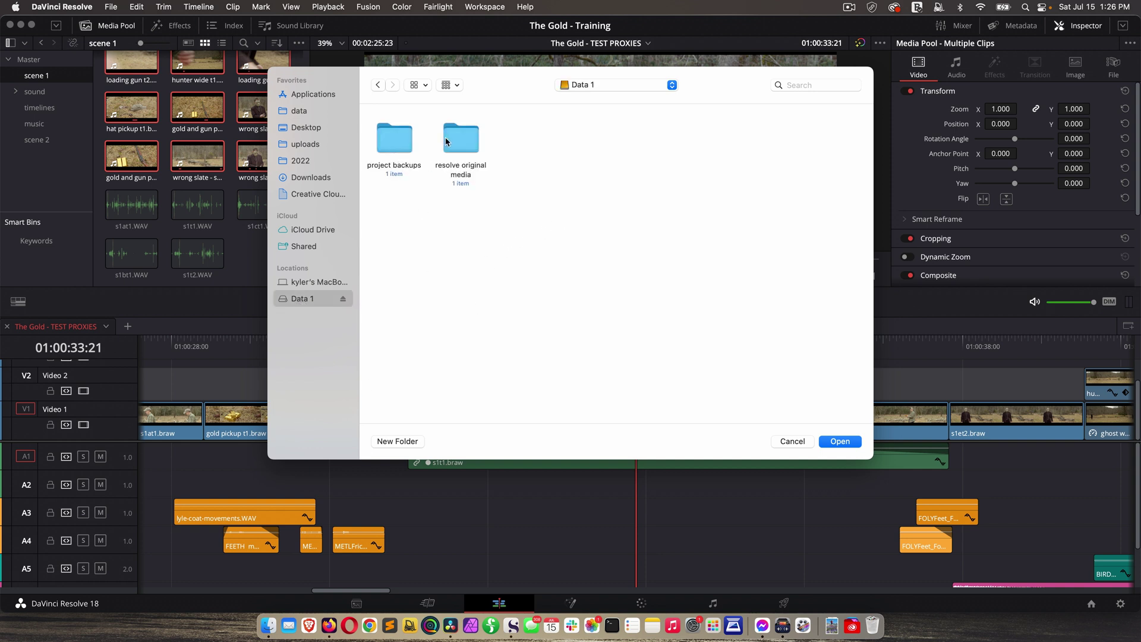
pyautogui.doubleClick(445, 141)
pyautogui.click(527, 138)
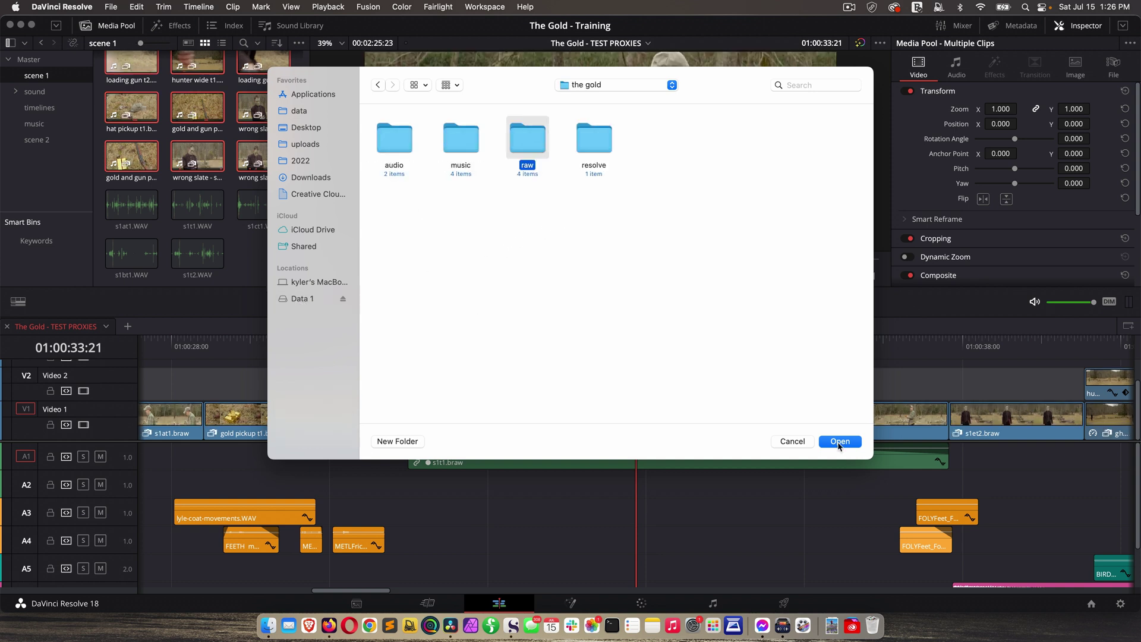
pyautogui.click(839, 441)
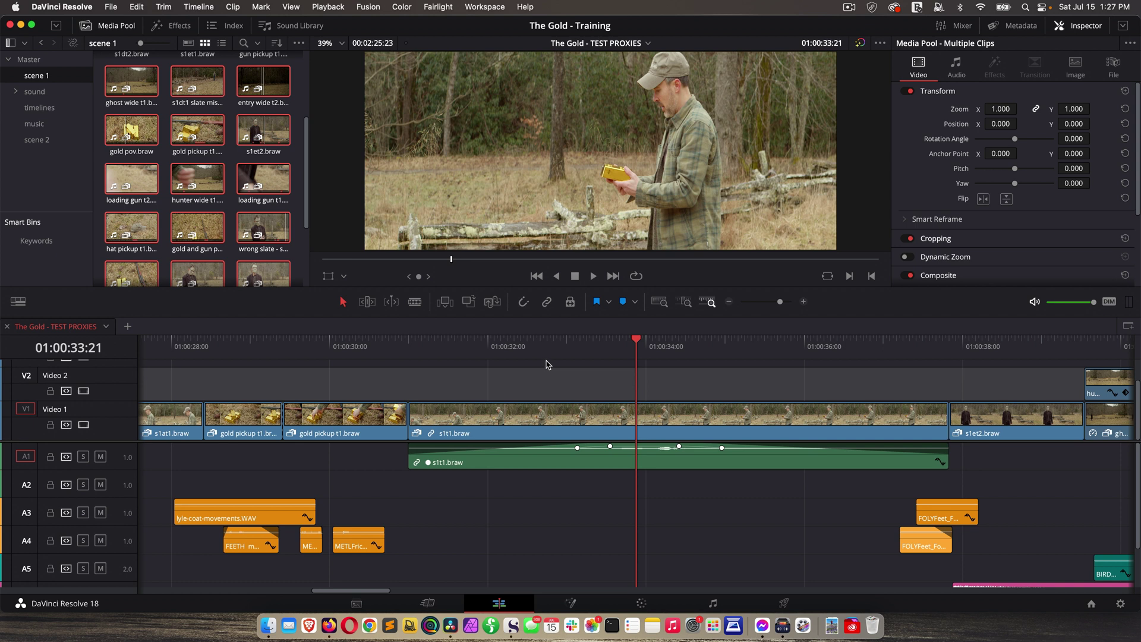
# Set Proxy Handling to Disable All Proxies to view the original media
pyautogui.click(328, 8)
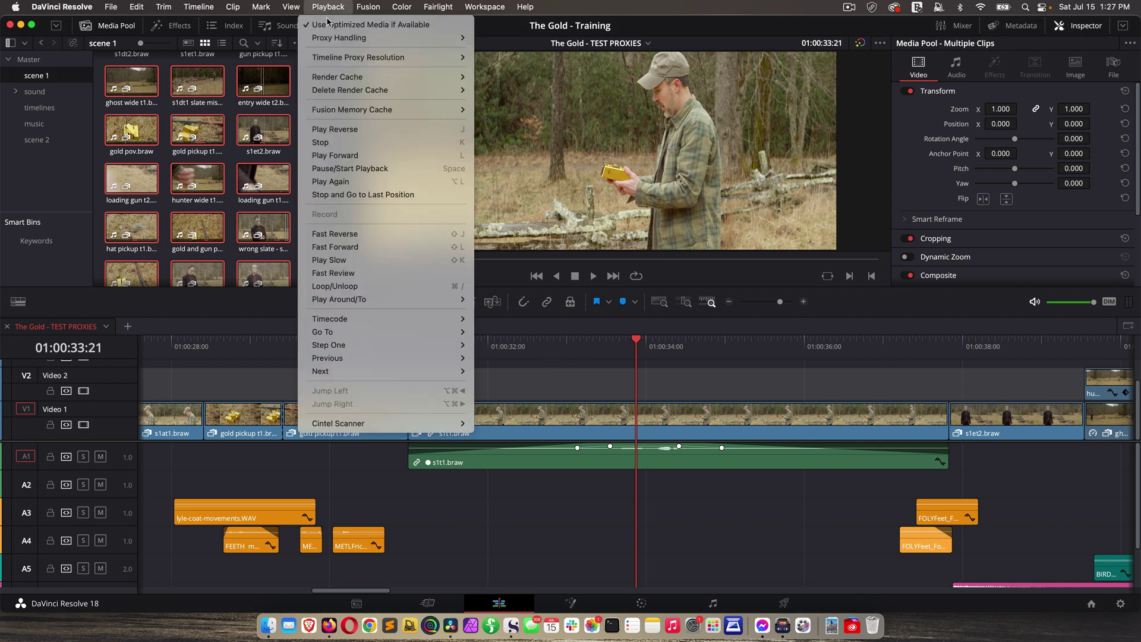
pyautogui.moveTo(328, 40)
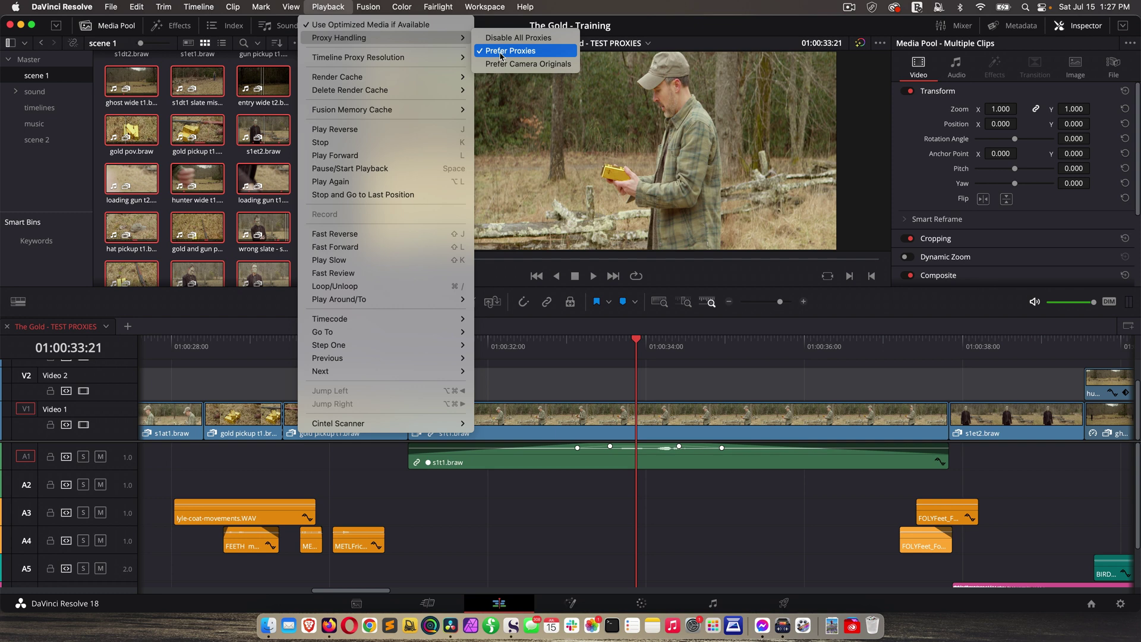
pyautogui.click(596, 357)
pyautogui.click(316, 9)
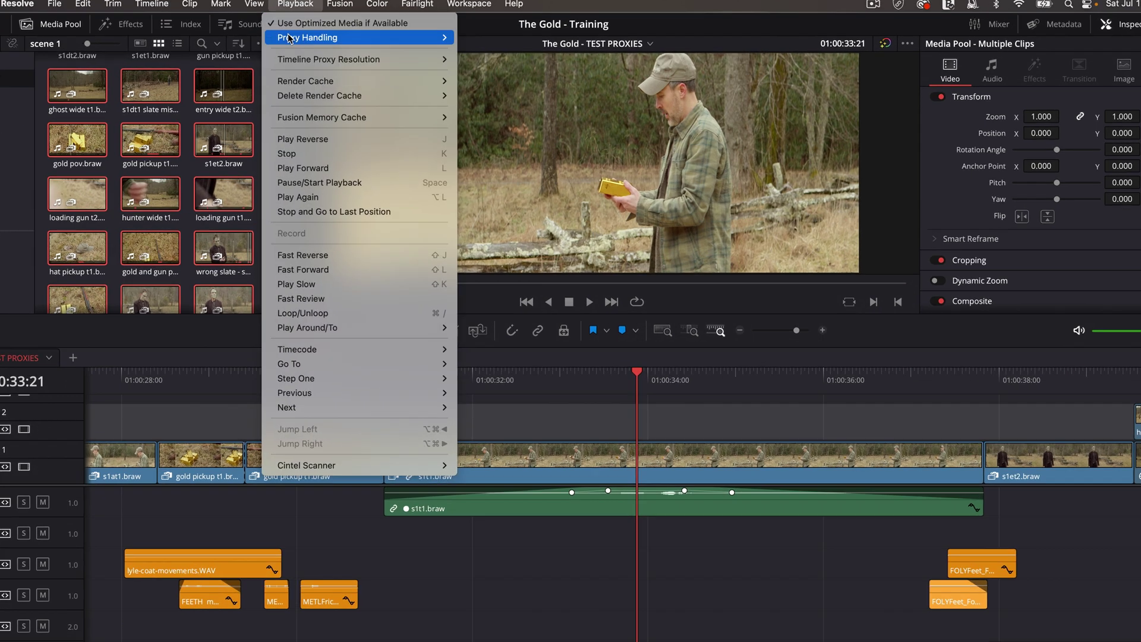
pyautogui.moveTo(290, 38)
pyautogui.click(480, 37)
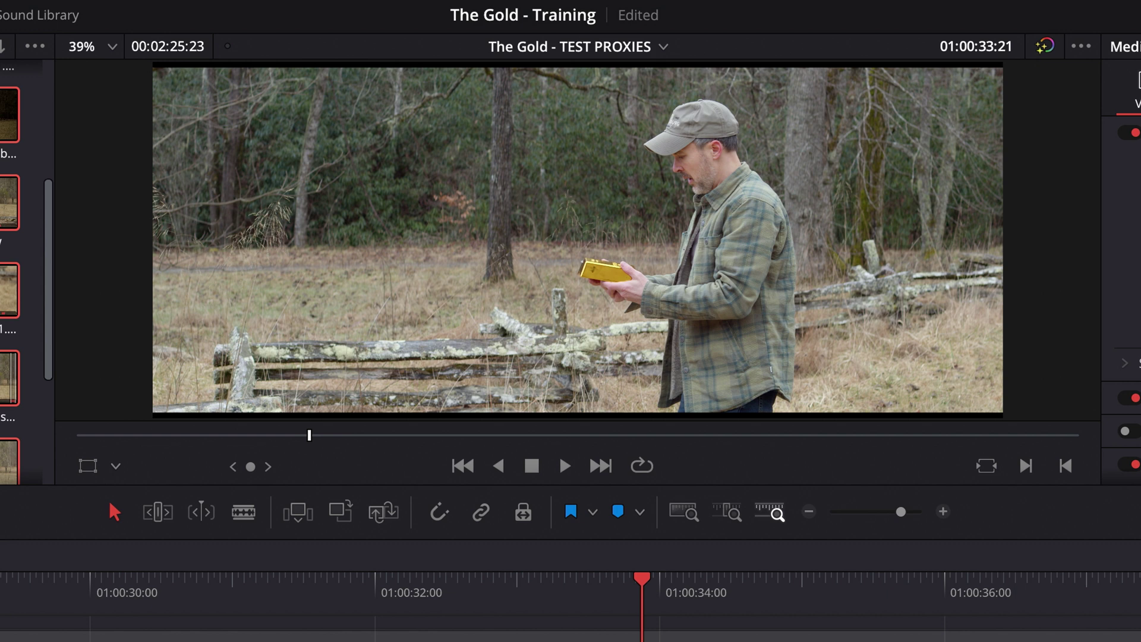
# Switch Proxy Handling back to Prefer Proxies
pyautogui.click(65, 1)
pyautogui.moveTo(326, 36)
pyautogui.click(419, 59)
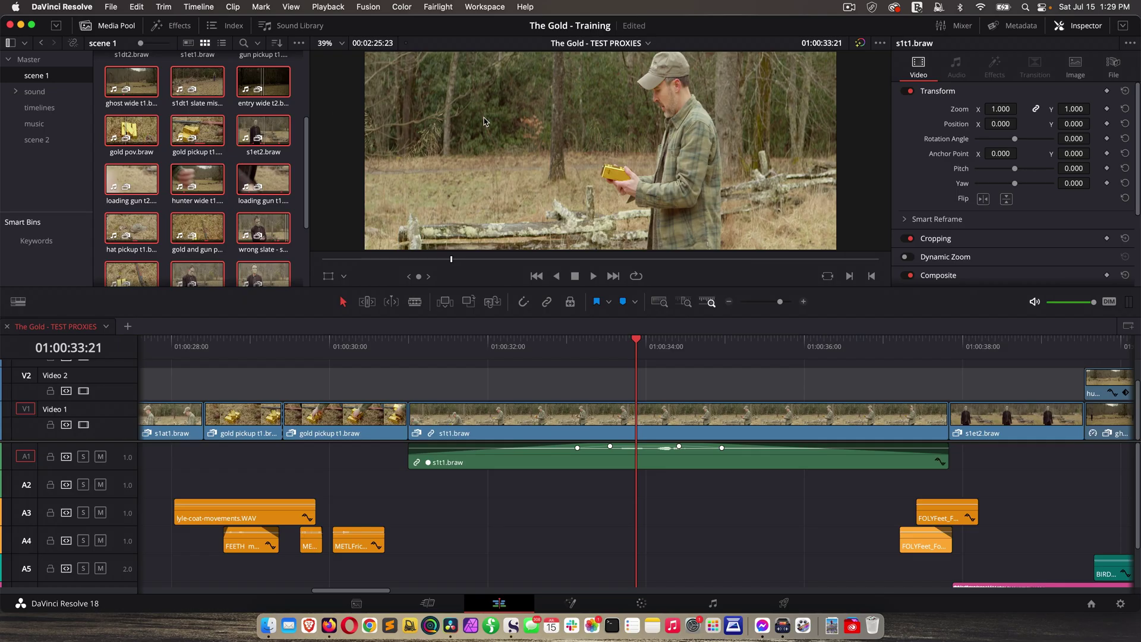
# Uncheck Use Project Settings for TEST PROXIES and set Mismatched Resolution to 'Stretch frame to all corners'
pyautogui.click(37, 107)
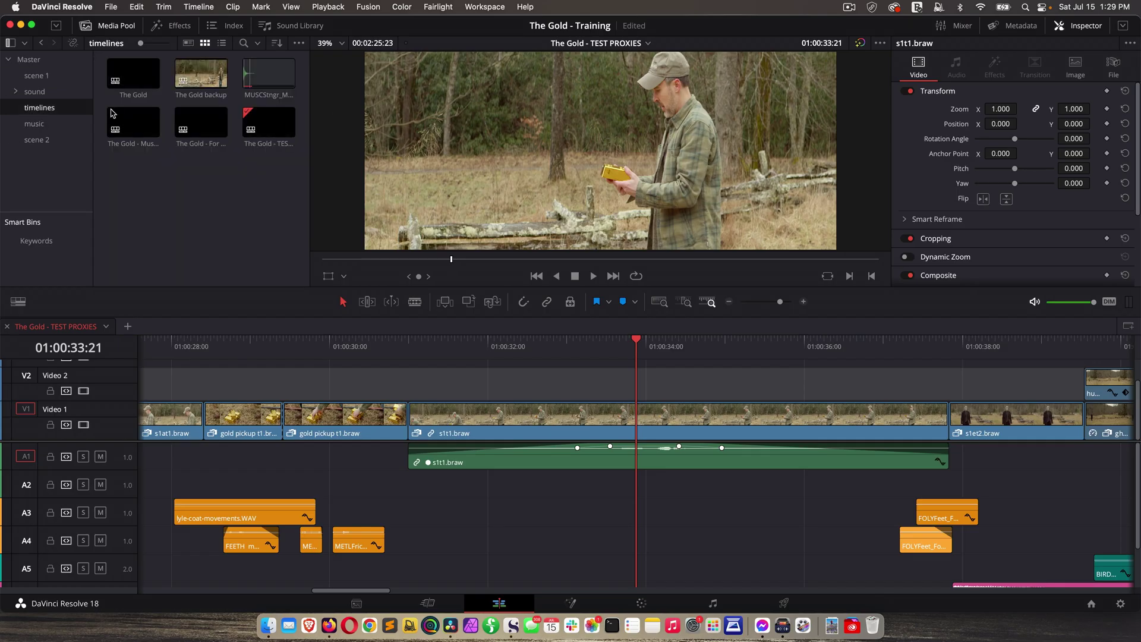
pyautogui.rightClick(261, 126)
pyautogui.moveTo(372, 136)
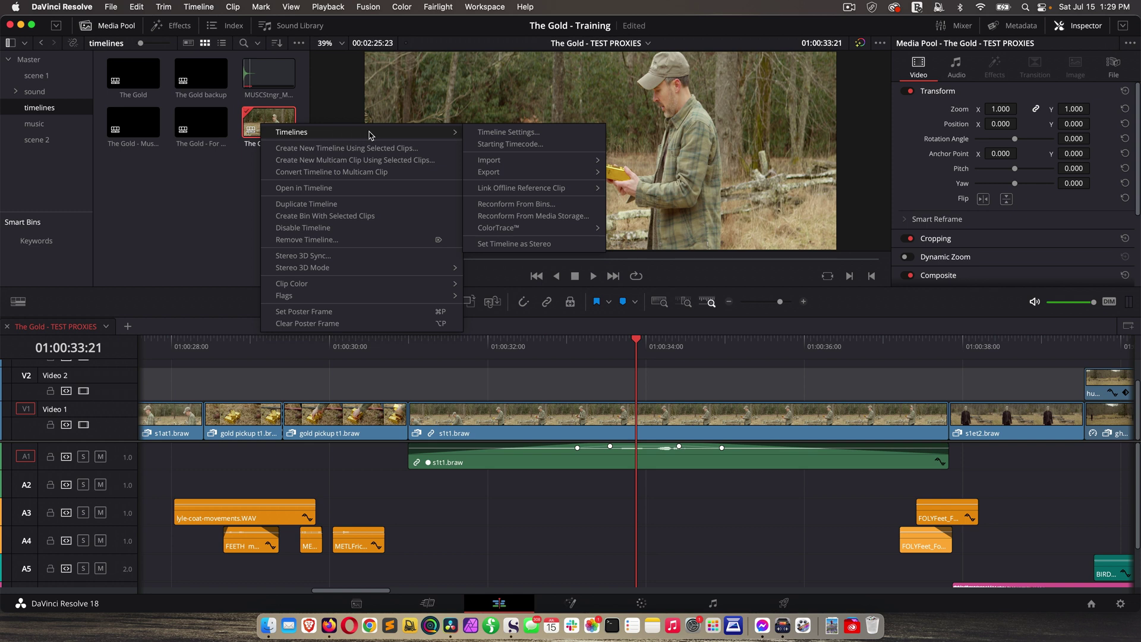
pyautogui.click(496, 133)
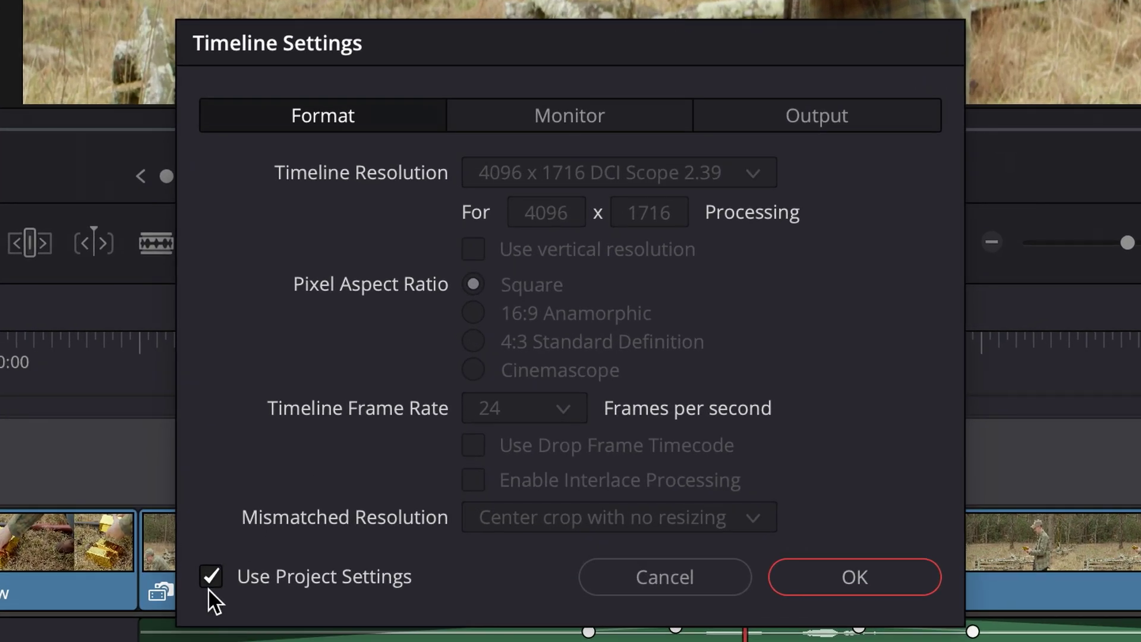
pyautogui.click(209, 576)
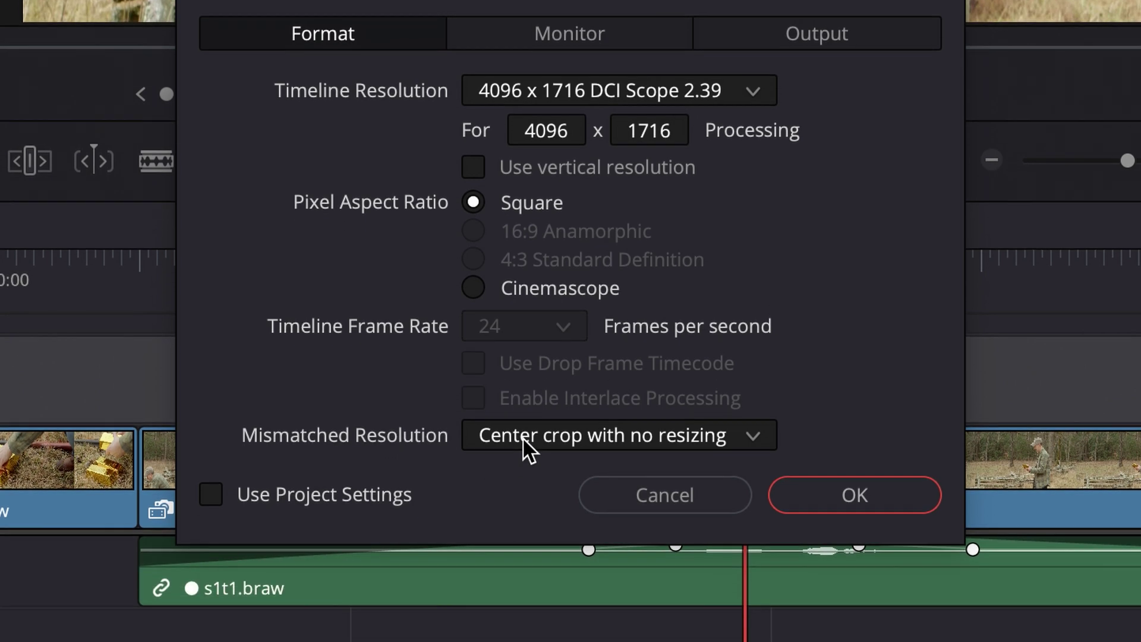
pyautogui.click(525, 522)
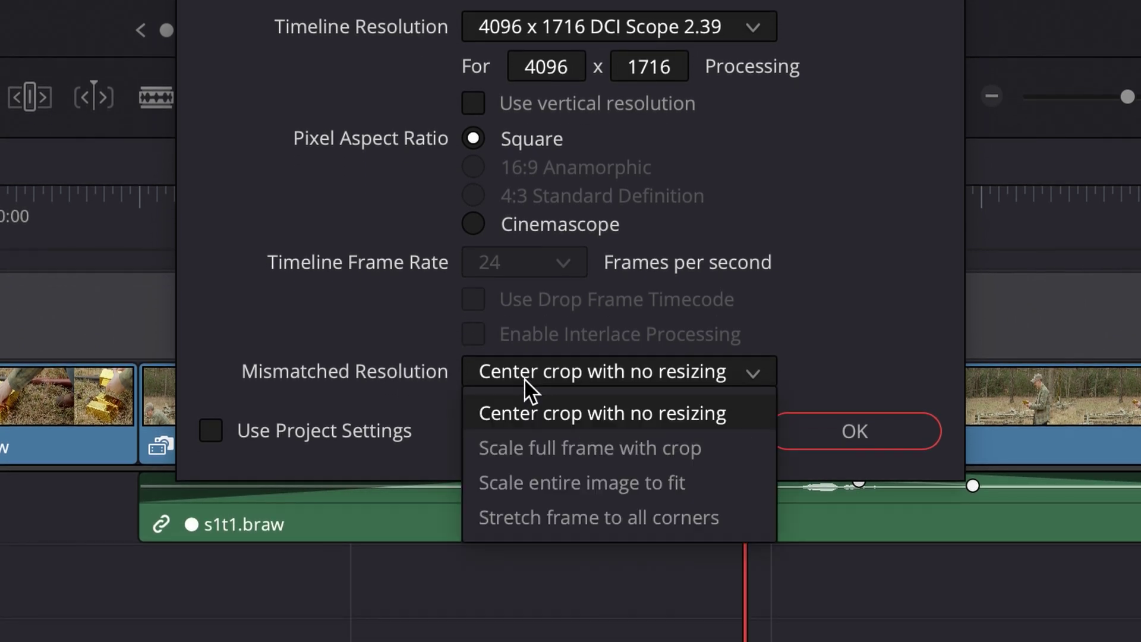
pyautogui.click(535, 517)
pyautogui.click(855, 431)
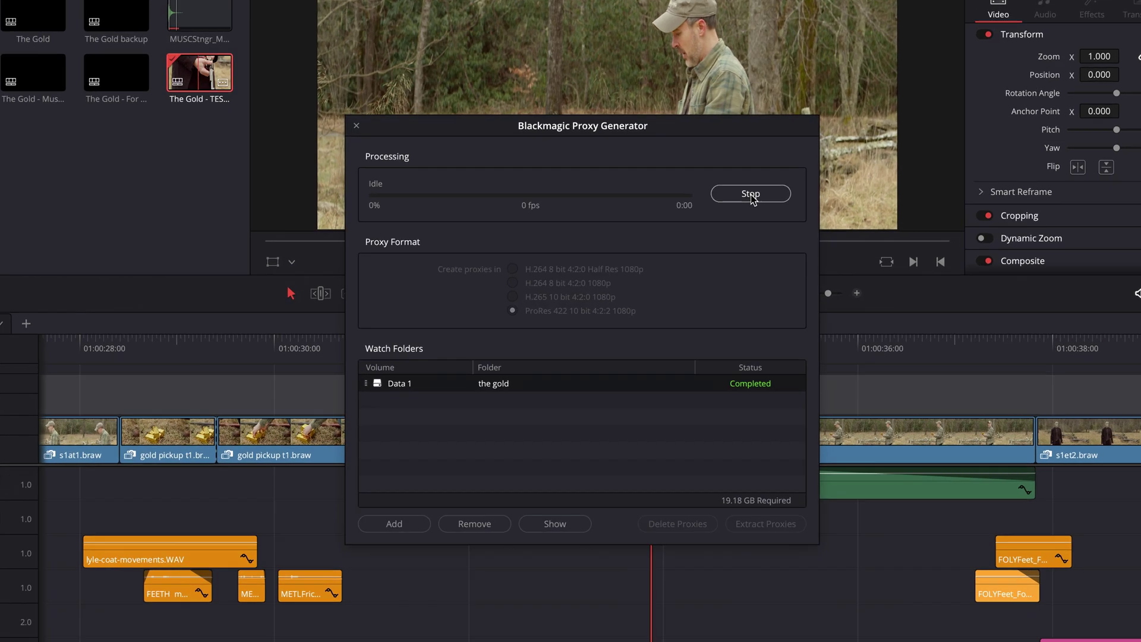
# Stop the Proxy Generator, review the Data 1 files in Finder, and return to Resolve's s1t1 clip
pyautogui.click(717, 221)
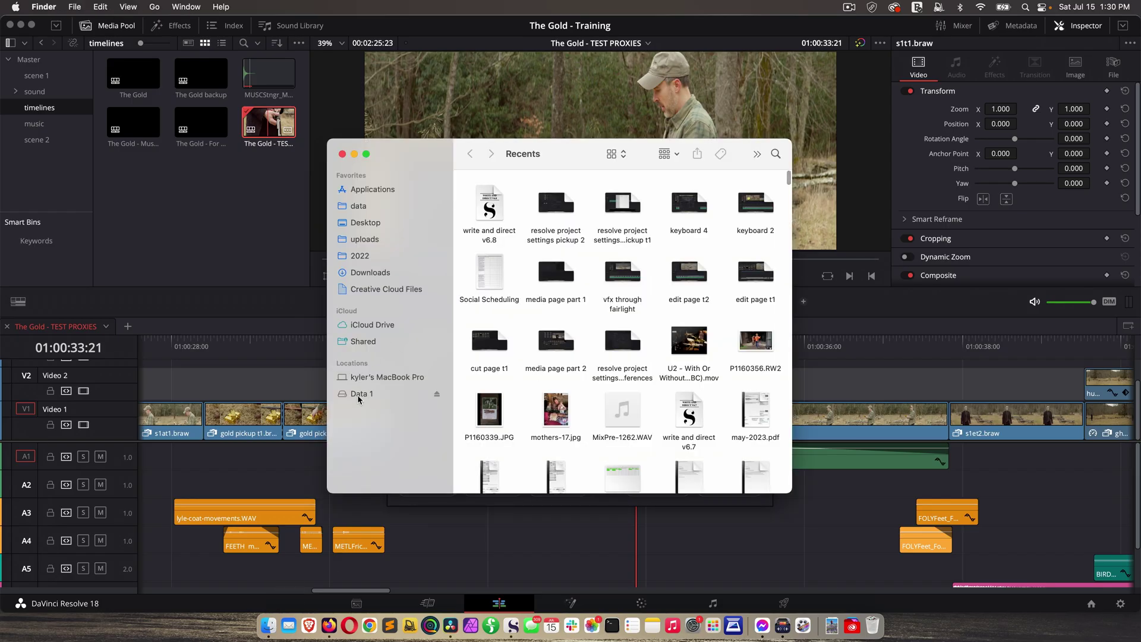
pyautogui.click(324, 441)
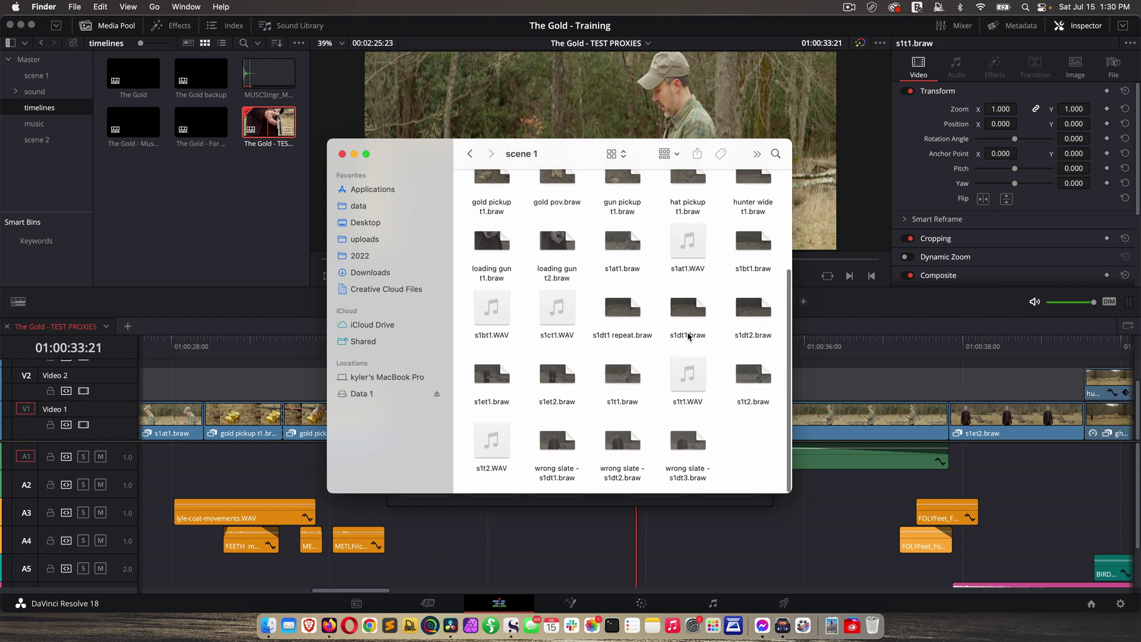
pyautogui.scroll(5, 687, 328)
pyautogui.scroll(-5, 687, 327)
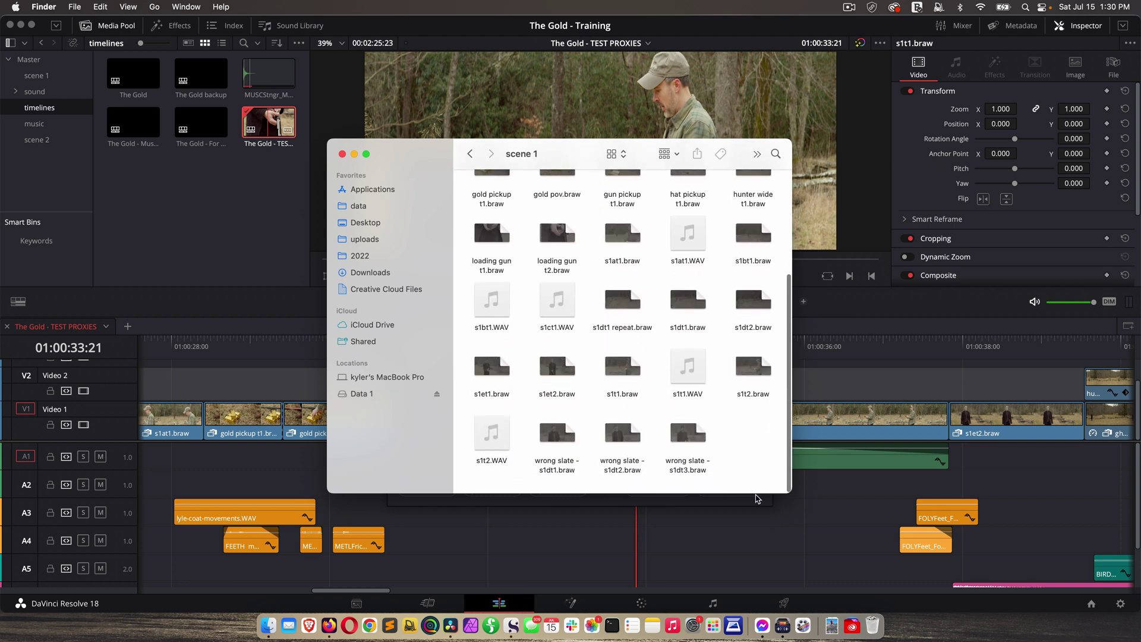
pyautogui.click(786, 497)
pyautogui.click(515, 355)
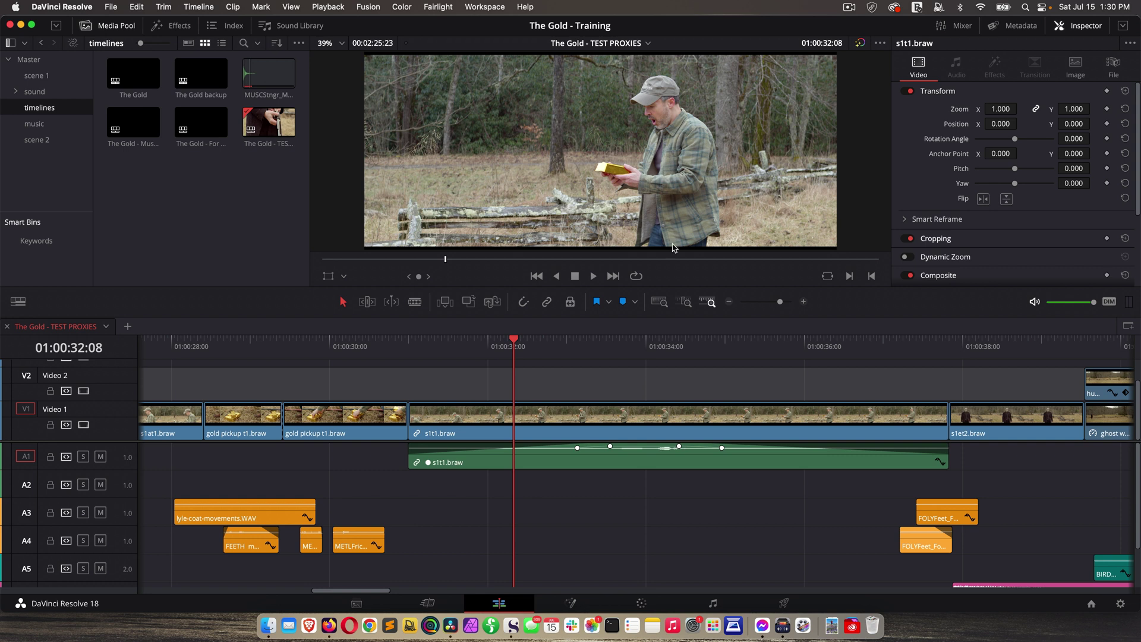
# Review the Timeline Proxy Resolution options, then open Preferences on Media Storage with Cmd+comma
pyautogui.click(323, 7)
pyautogui.moveTo(352, 64)
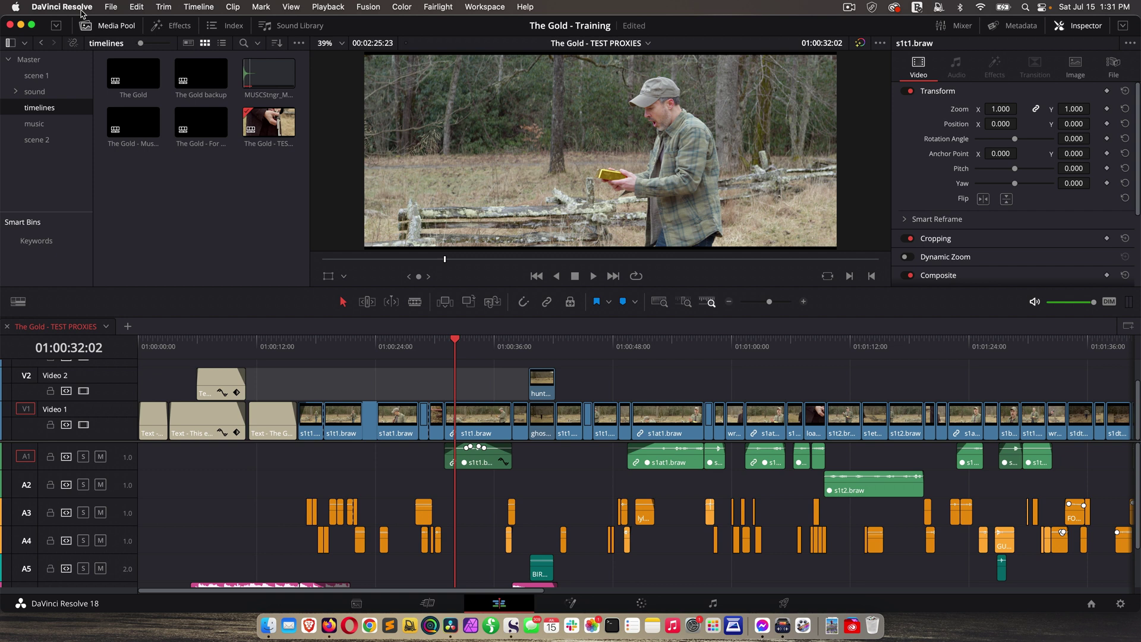
pyautogui.press('super+comma')
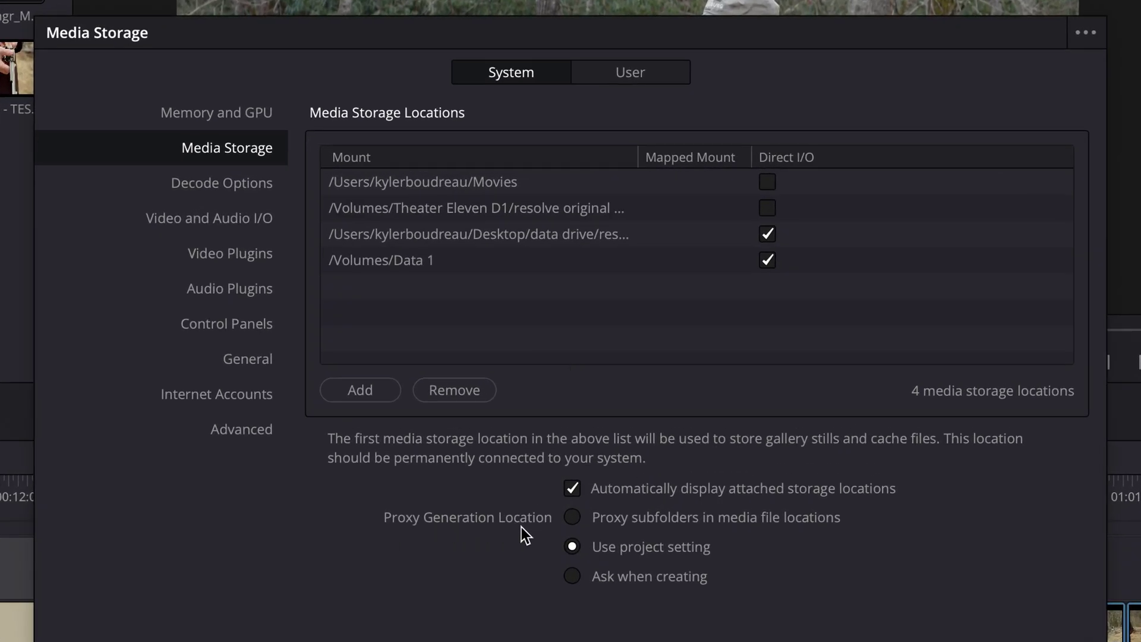
# Set Proxy Generation Location to 'Proxy subfolders in media file locations'
pyautogui.click(572, 520)
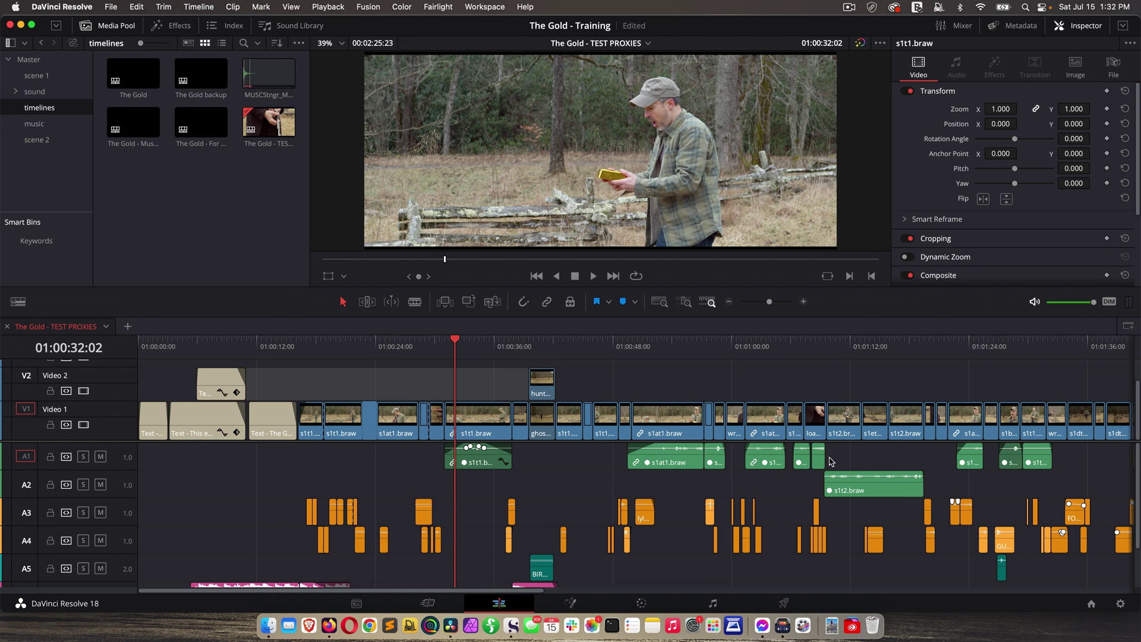
# In Project Settings, set proxy media resolution to Half and format to ProRes 422 LT, then save
pyautogui.click(113, 7)
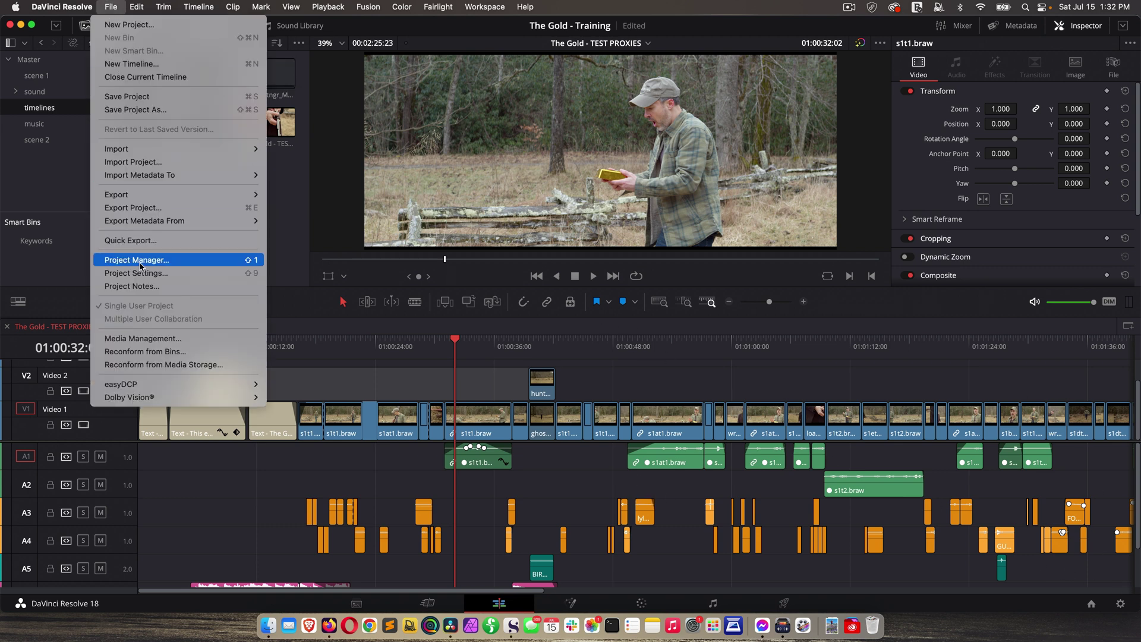
pyautogui.click(496, 383)
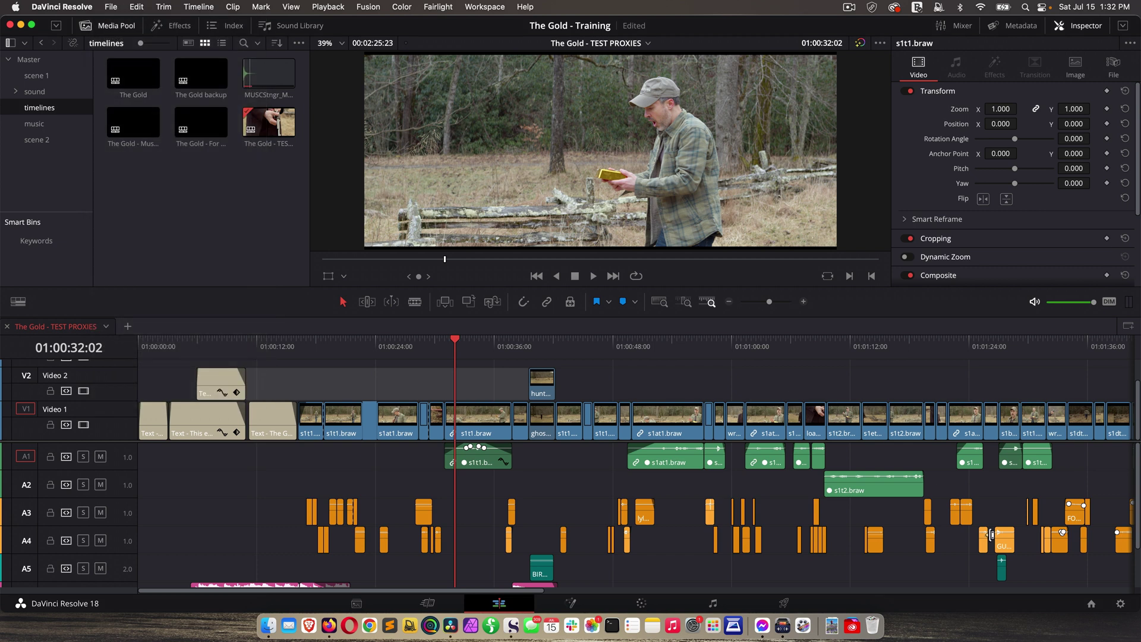
pyautogui.click(1120, 604)
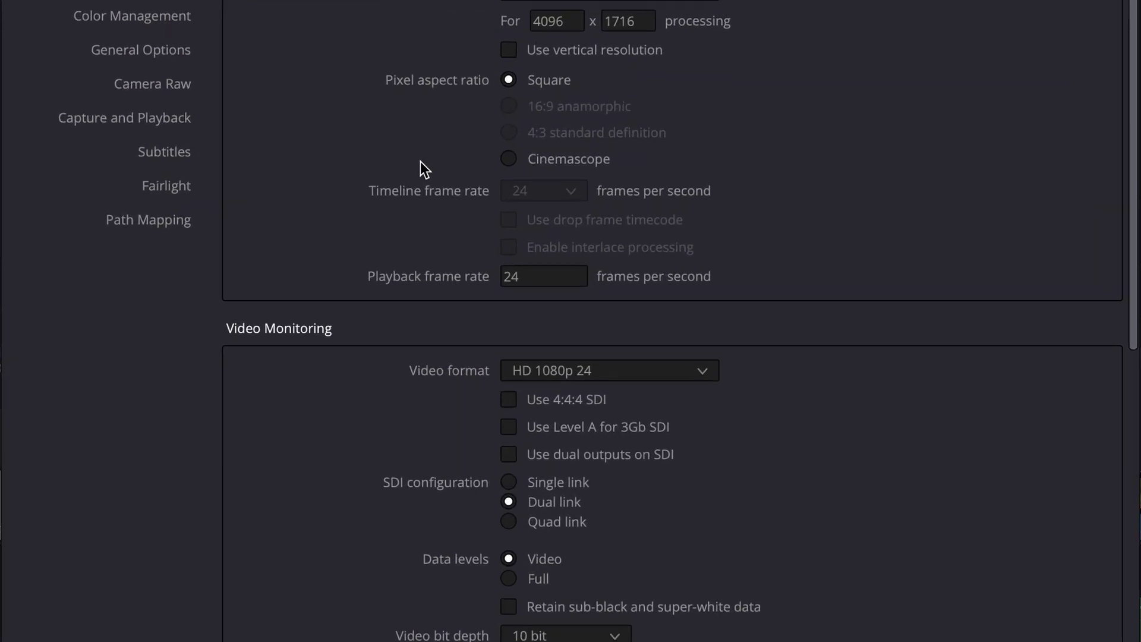
pyautogui.scroll(-10, 486, 235)
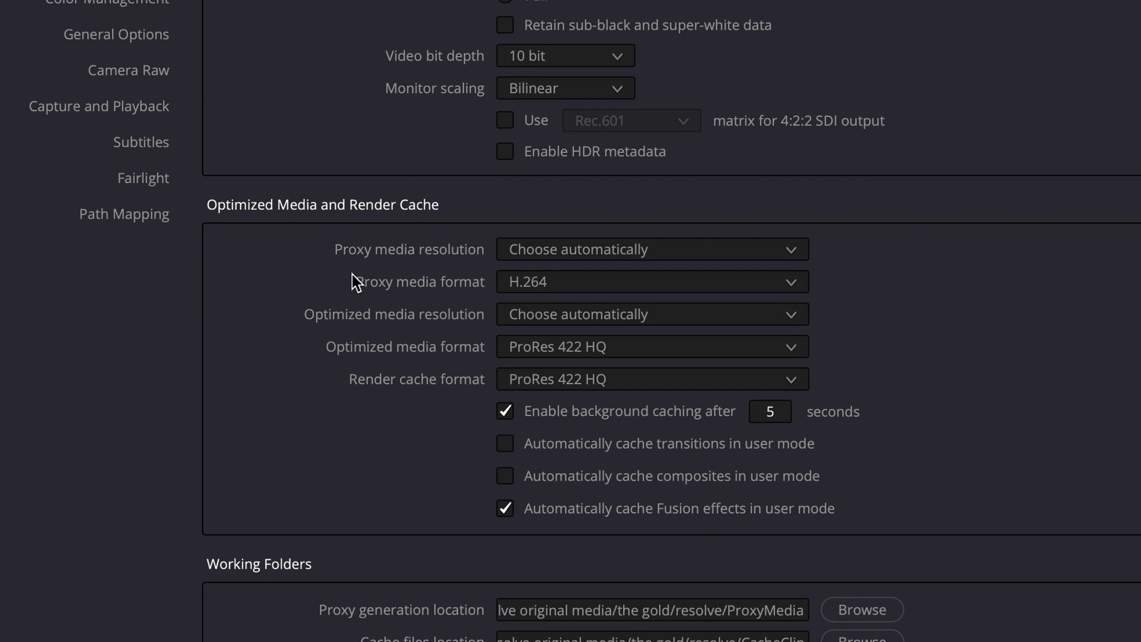
pyautogui.scroll(-3, 297, 273)
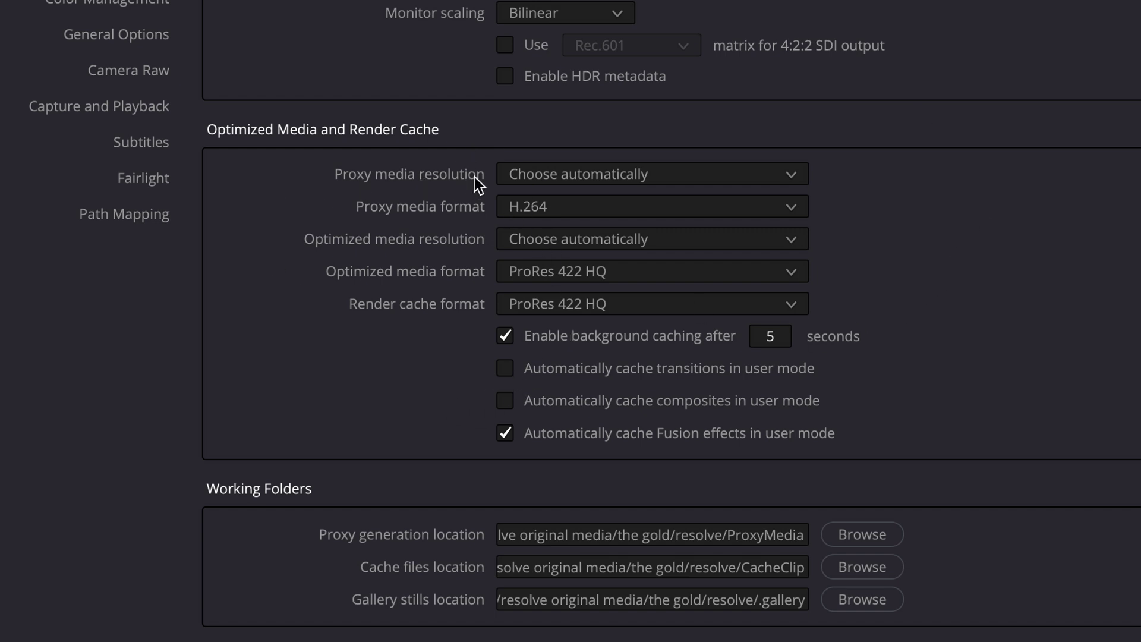
pyautogui.click(637, 175)
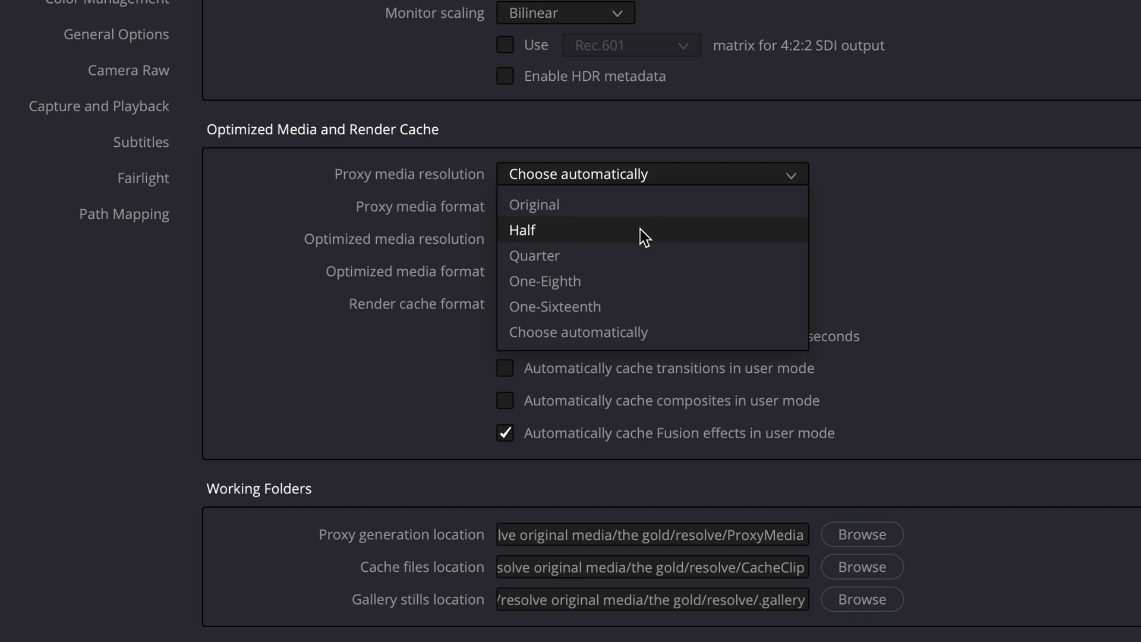
pyautogui.click(607, 230)
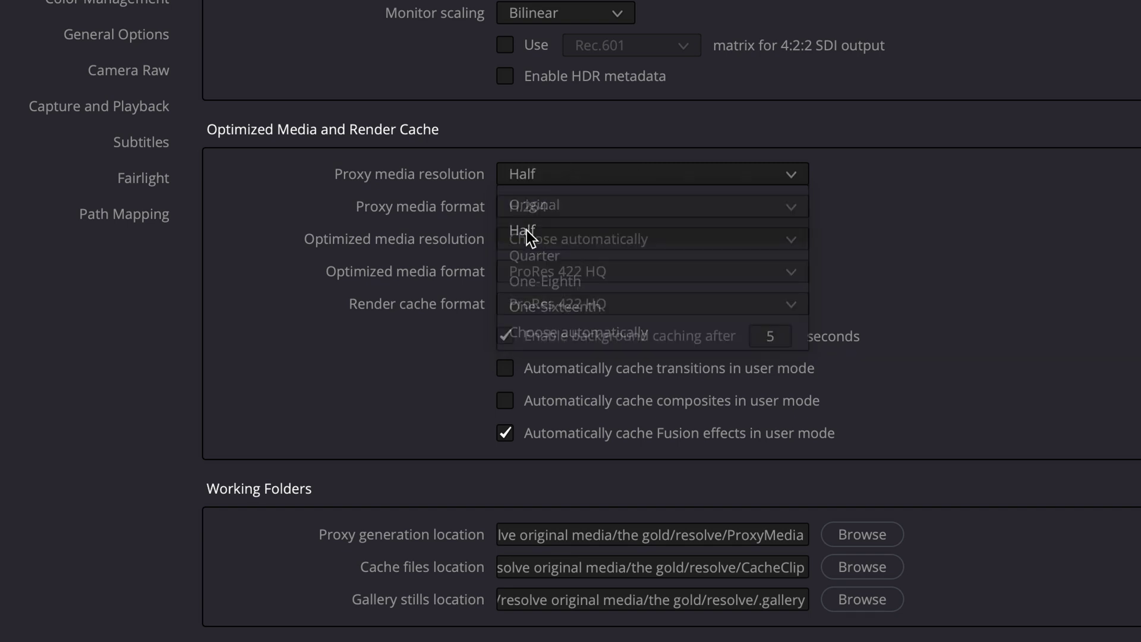
pyautogui.click(558, 210)
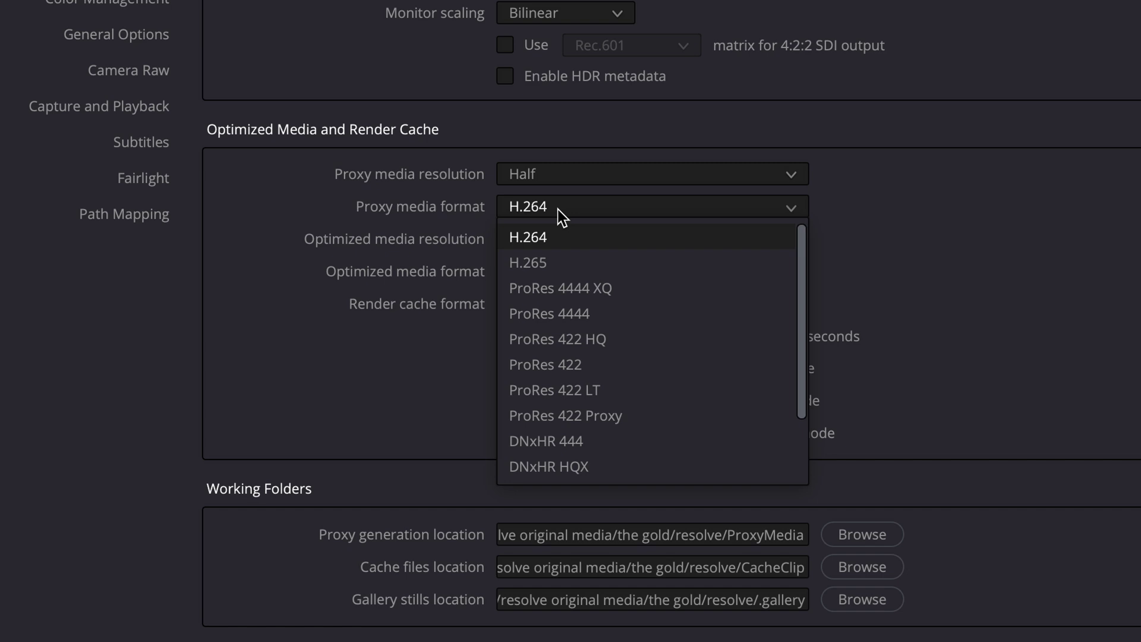
pyautogui.scroll(-3, 604, 272)
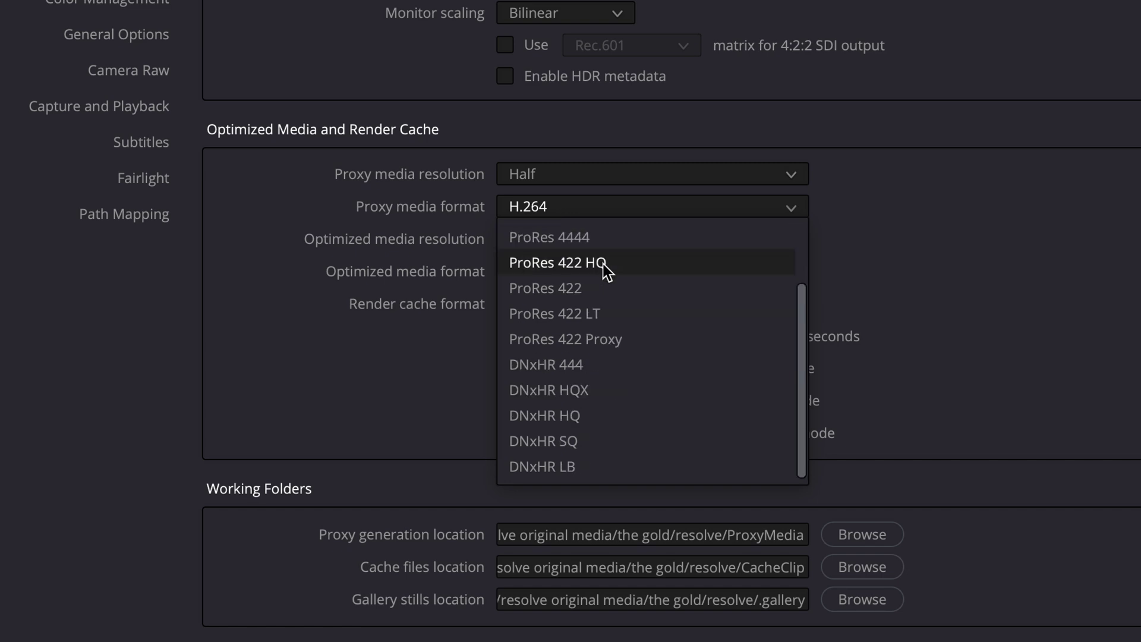
pyautogui.scroll(3, 591, 307)
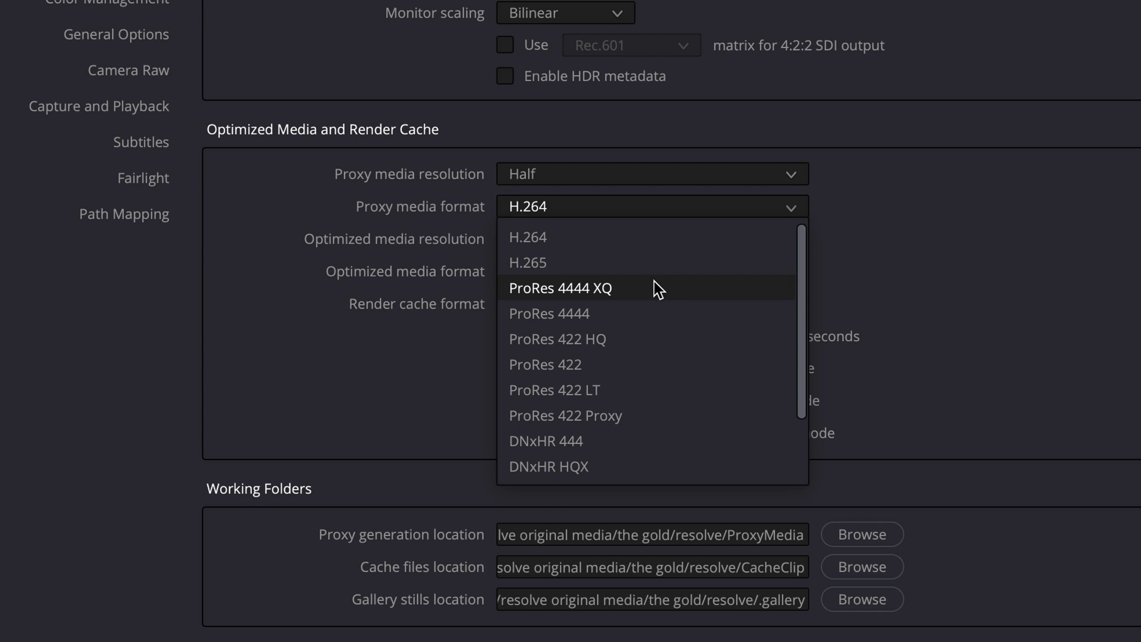
pyautogui.click(545, 392)
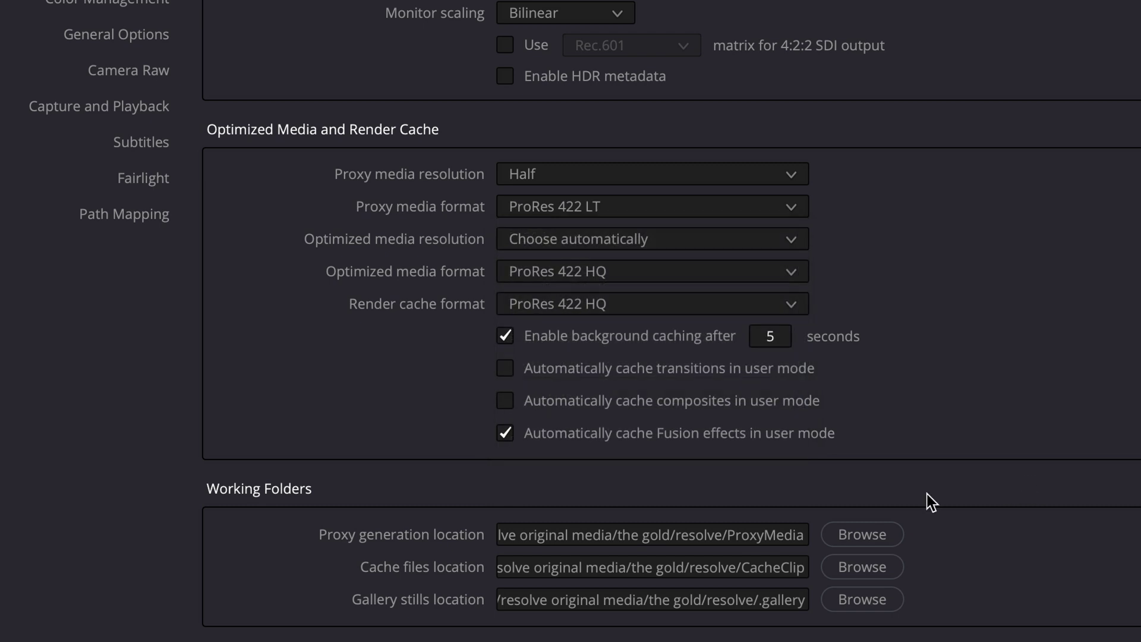
pyautogui.scroll(-1, 249, 486)
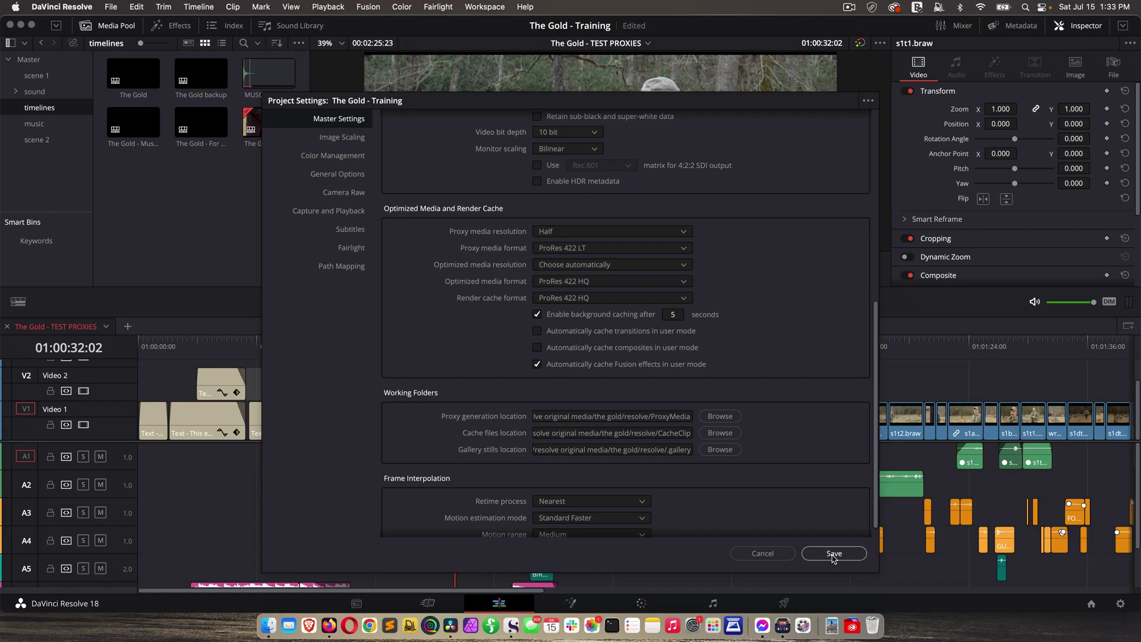
pyautogui.click(833, 554)
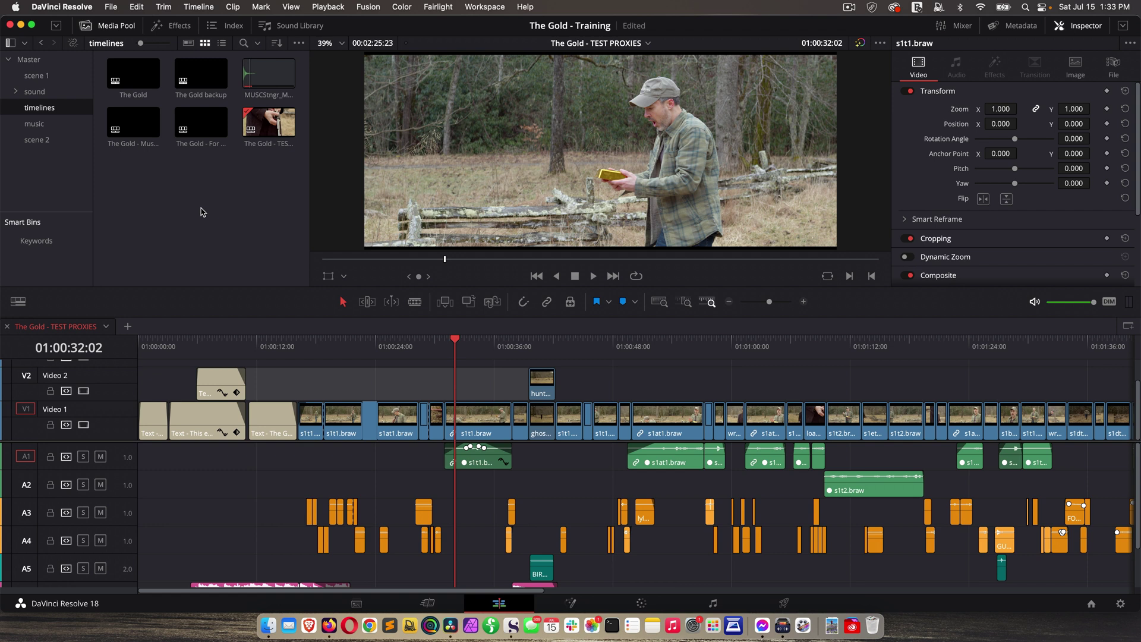
# Select every clip in the scene 1 bin and generate proxy media for them
pyautogui.click(28, 59)
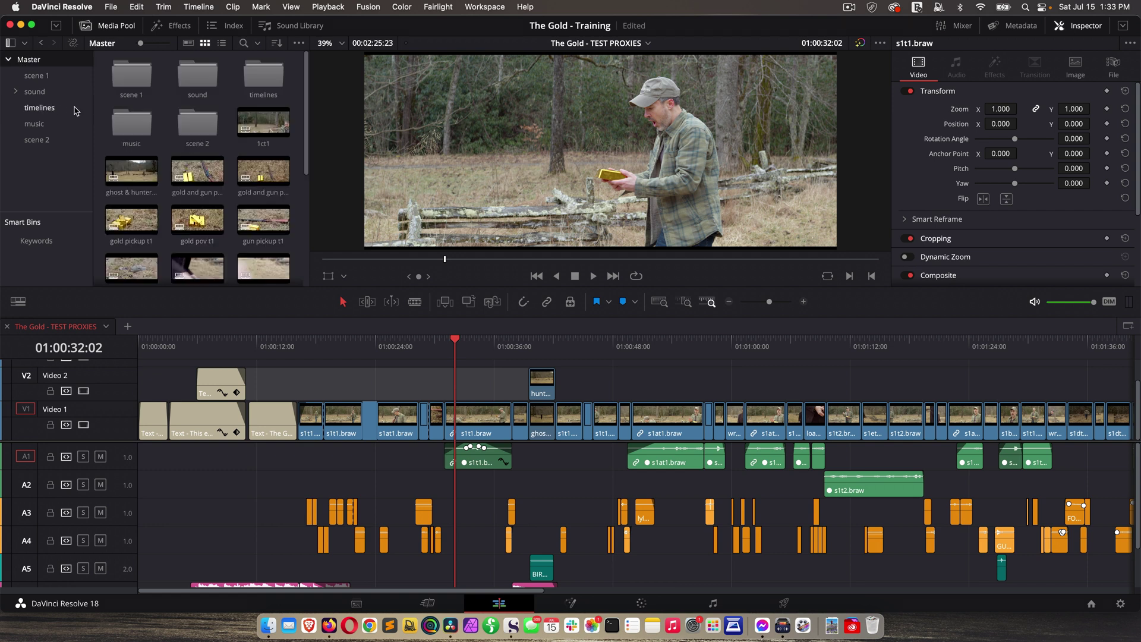
pyautogui.doubleClick(133, 75)
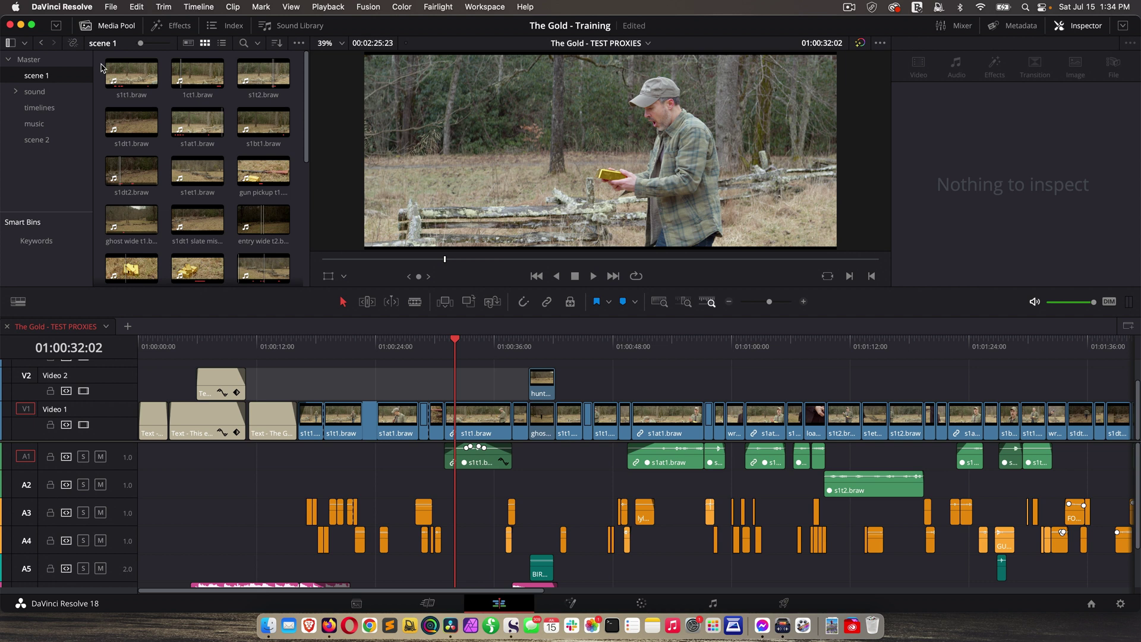
pyautogui.moveTo(101, 67); pyautogui.dragTo(269, 161)
pyautogui.rightClick(270, 161)
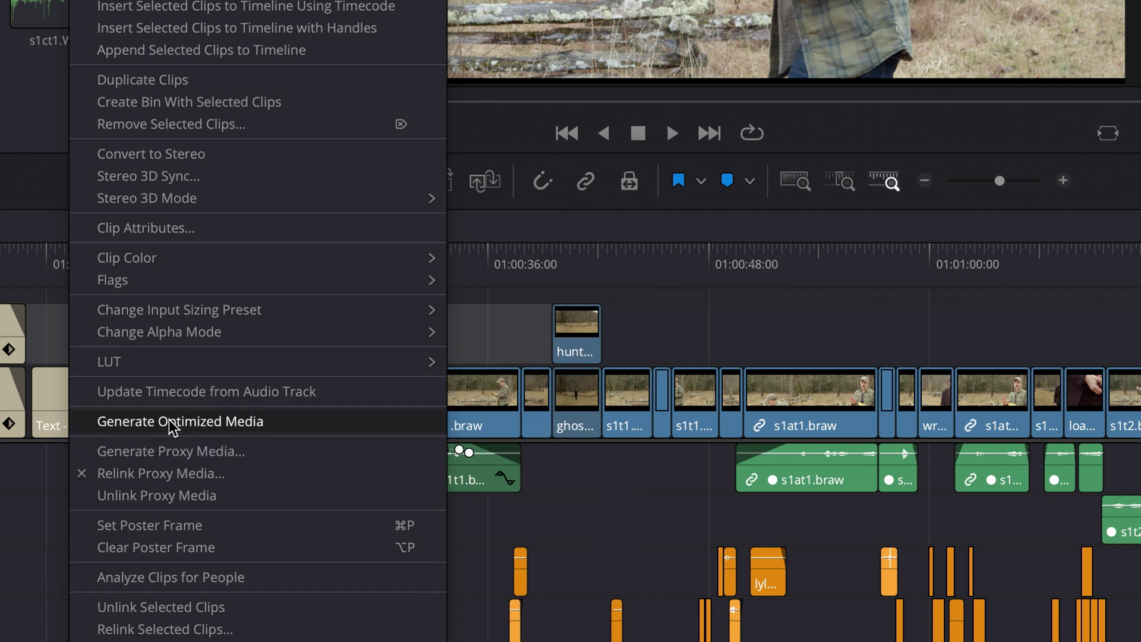
pyautogui.click(178, 451)
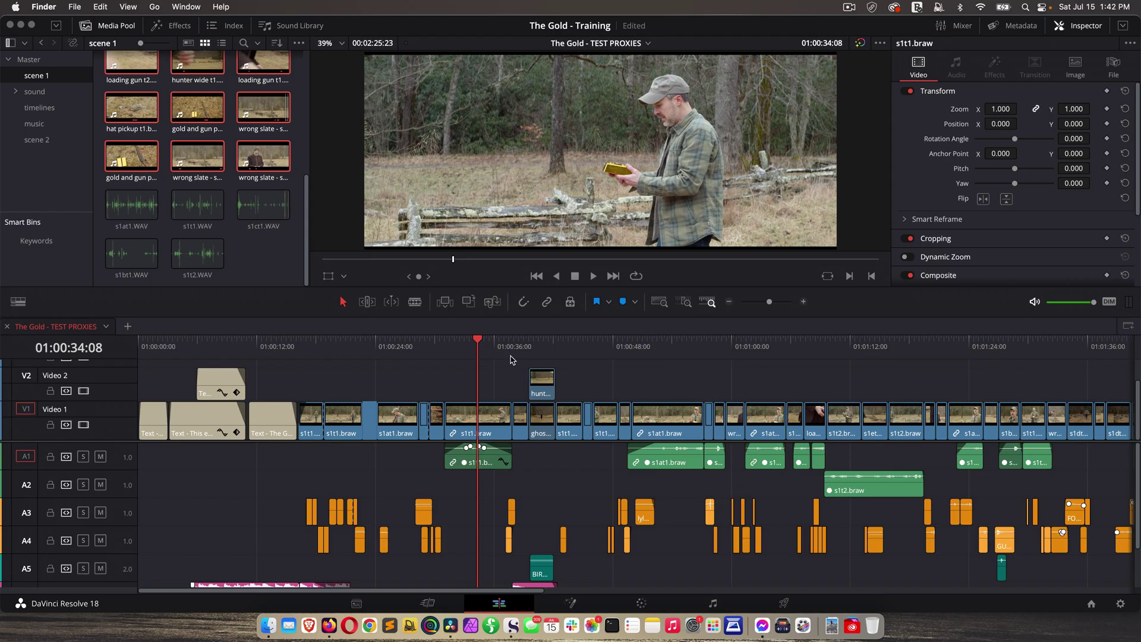
# Set Playback > Proxy Handling to Prefer Proxies and recheck that the setting stuck
pyautogui.click(328, 7)
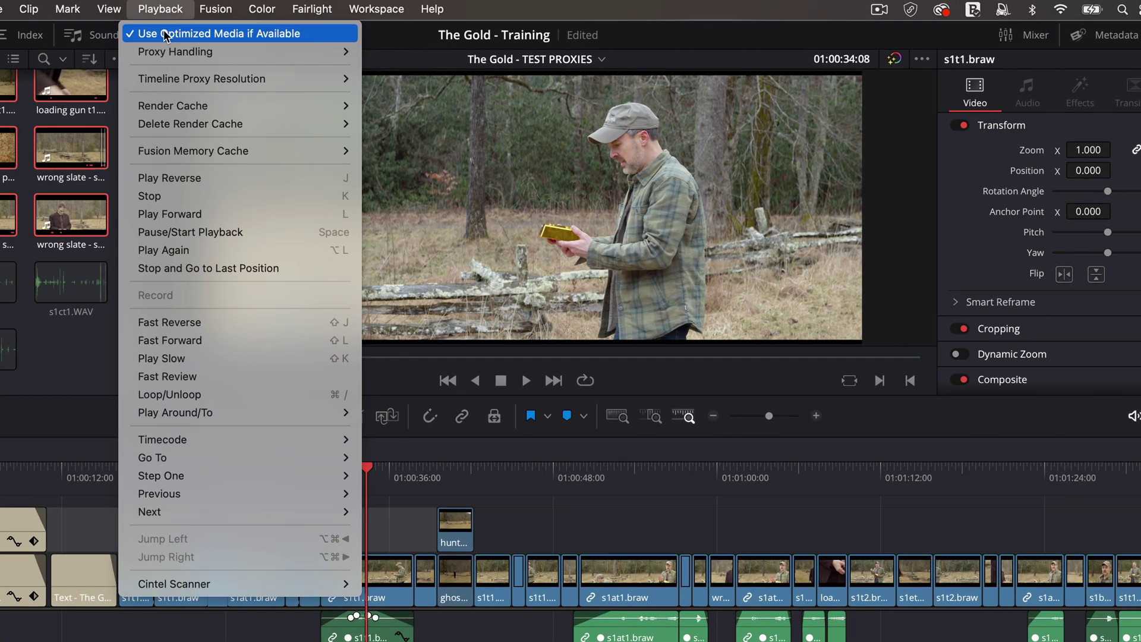
pyautogui.moveTo(173, 53)
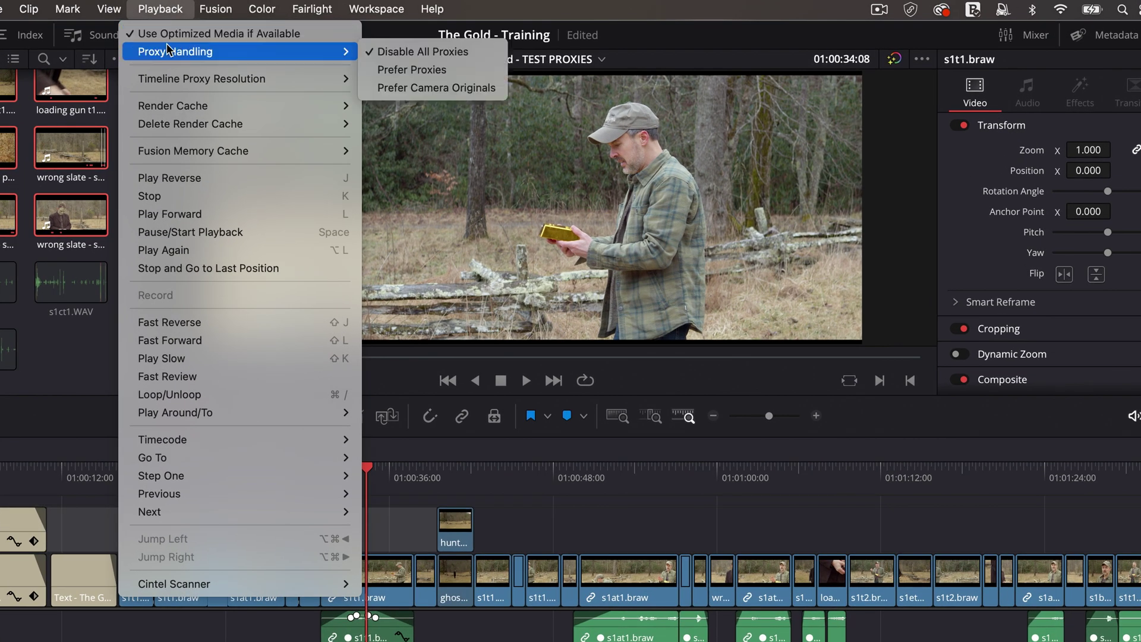
pyautogui.click(397, 70)
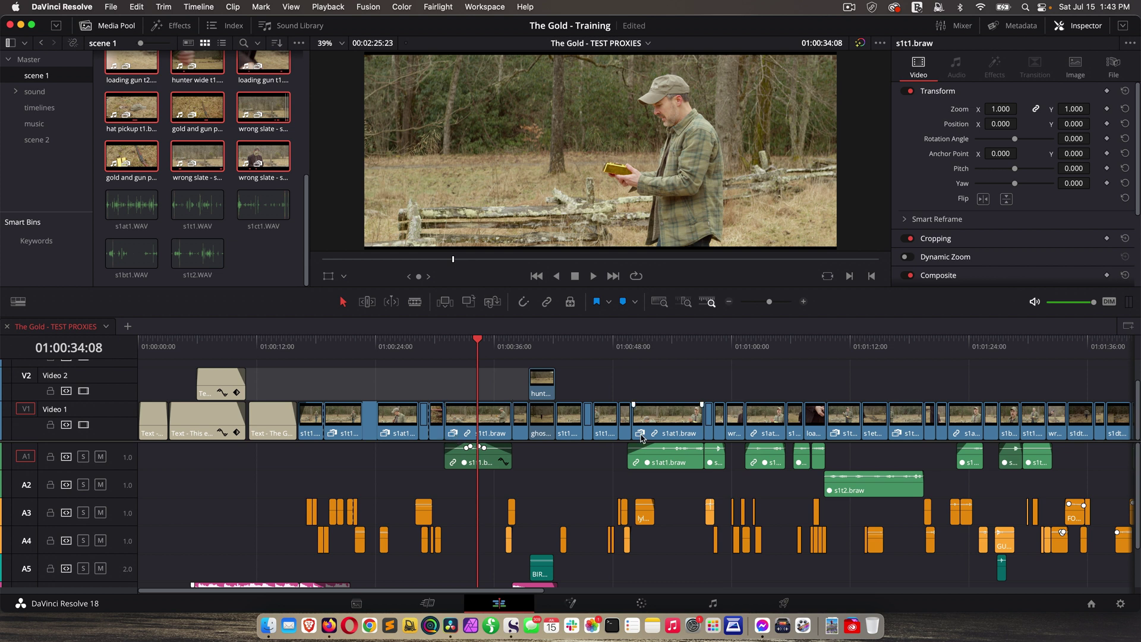
pyautogui.hotkey('alt', 'f')
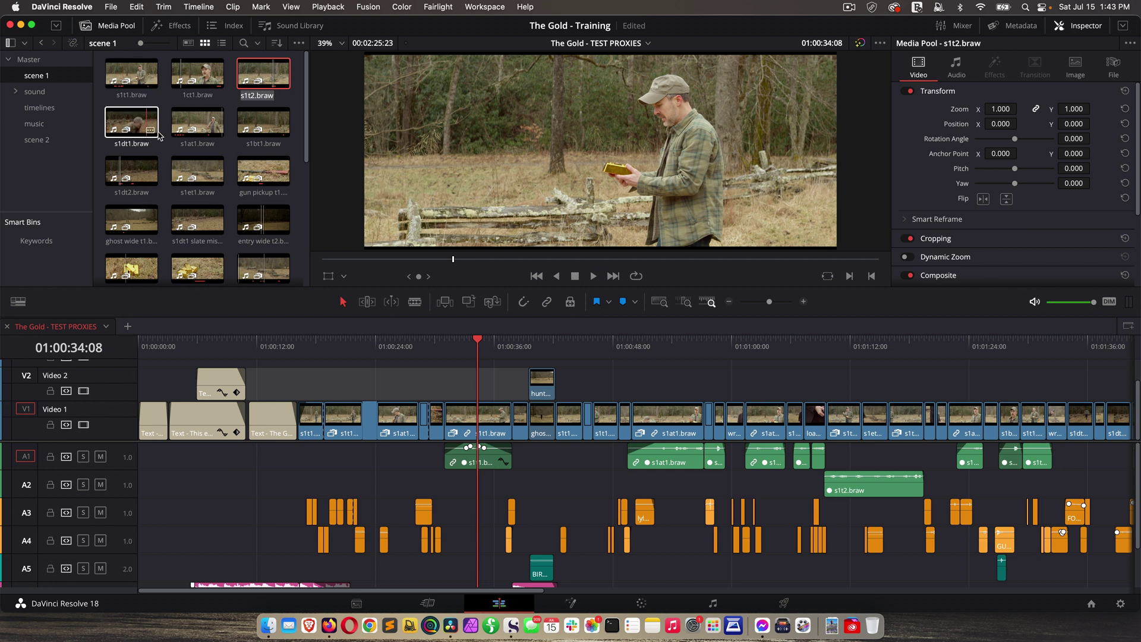
pyautogui.click(328, 6)
pyautogui.moveTo(338, 40)
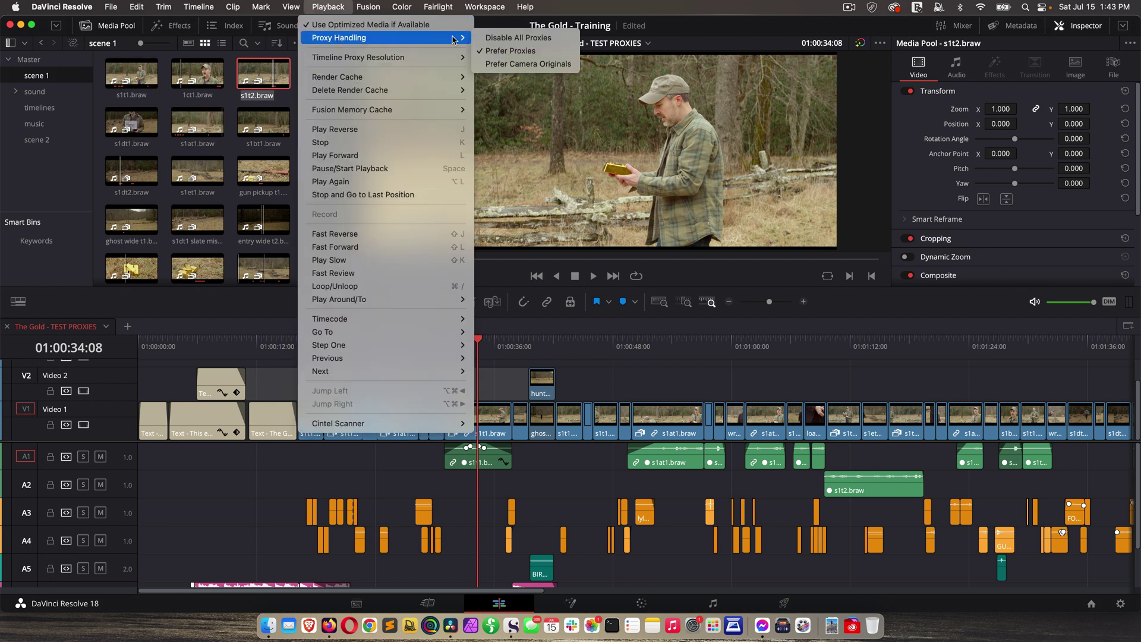
pyautogui.click(514, 37)
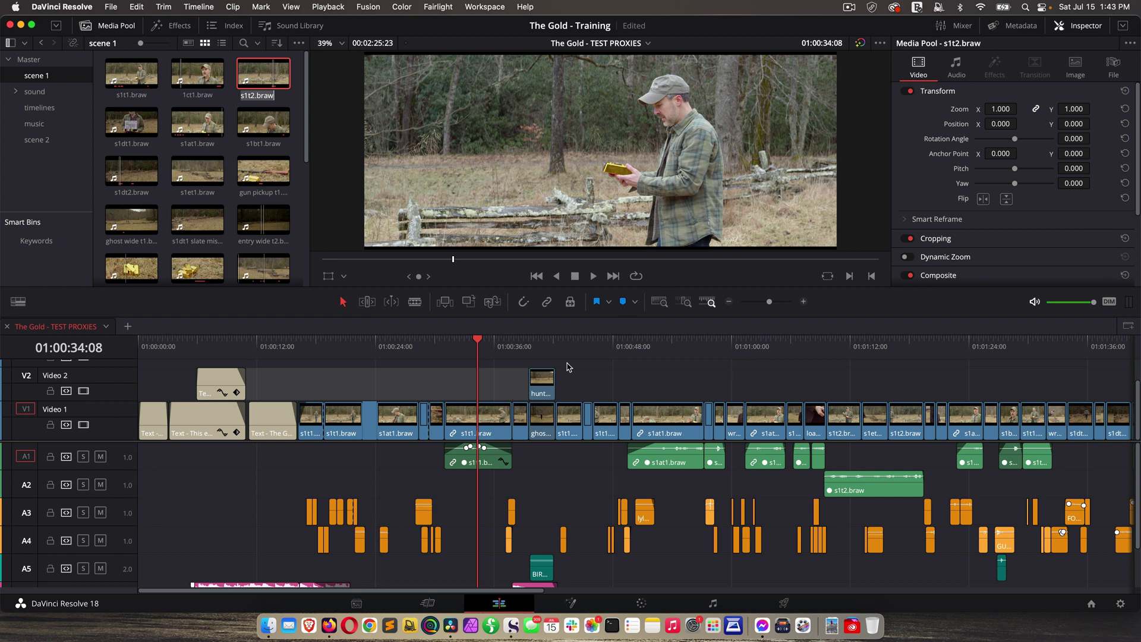
# Show the Media page pool as a list with Proxy and Proxy Media Path columns, revealing 2048x1080 proxies
pyautogui.click(357, 603)
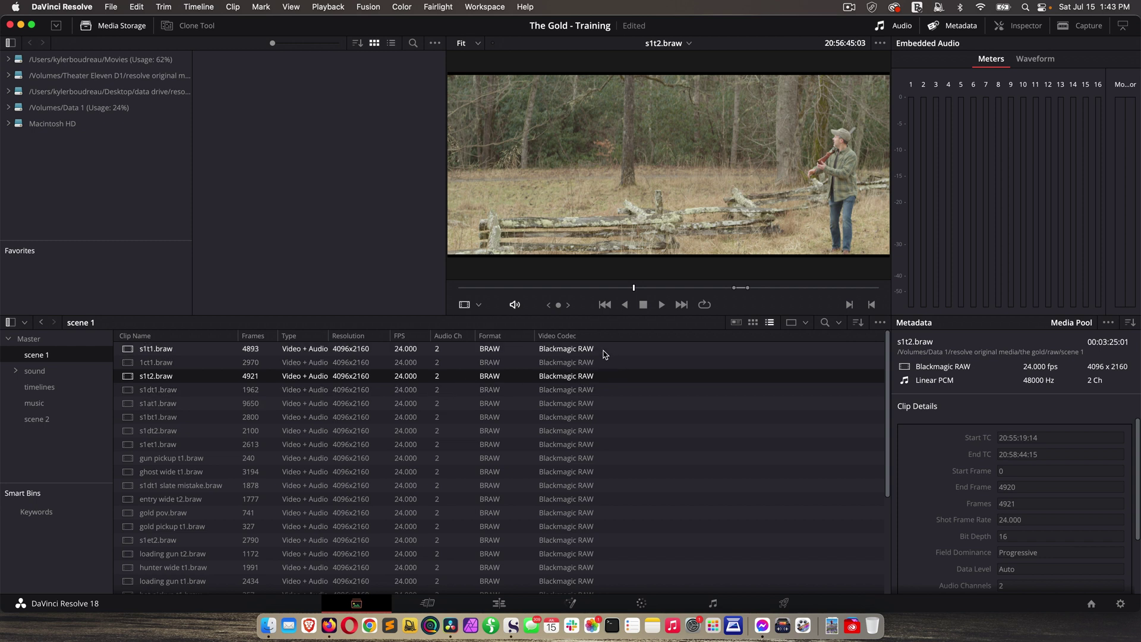
pyautogui.click(753, 322)
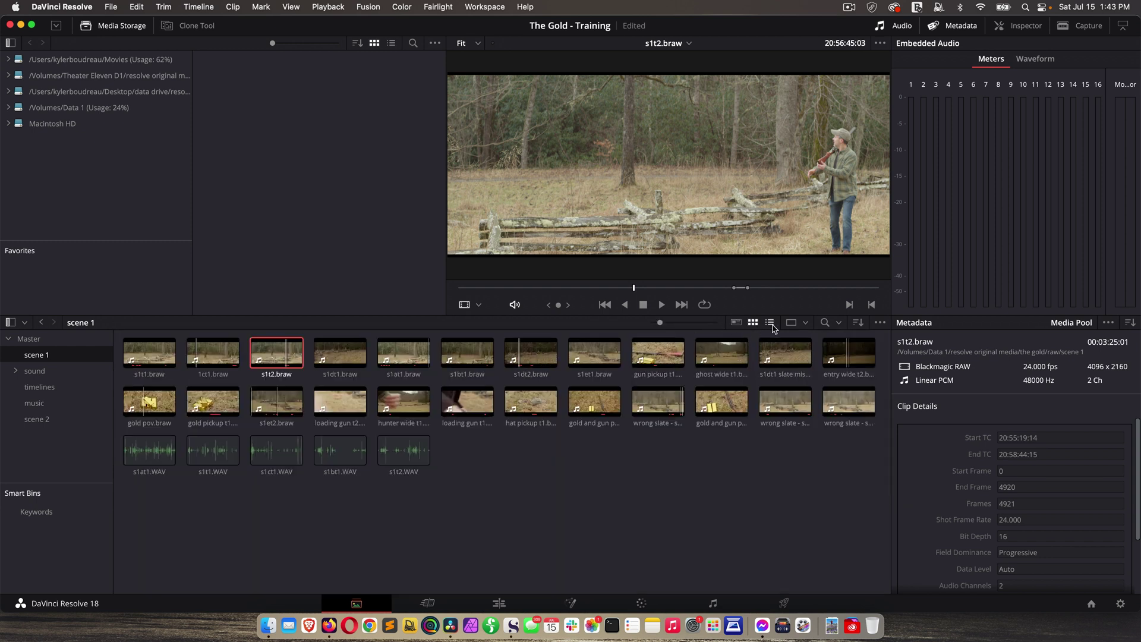
pyautogui.click(770, 322)
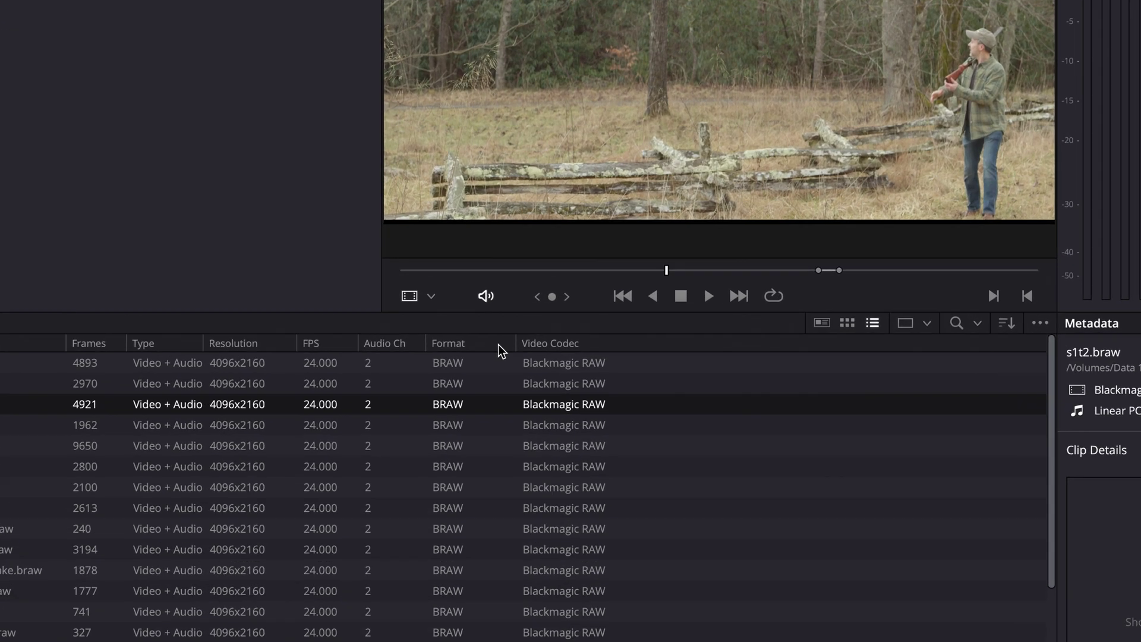
pyautogui.rightClick(516, 336)
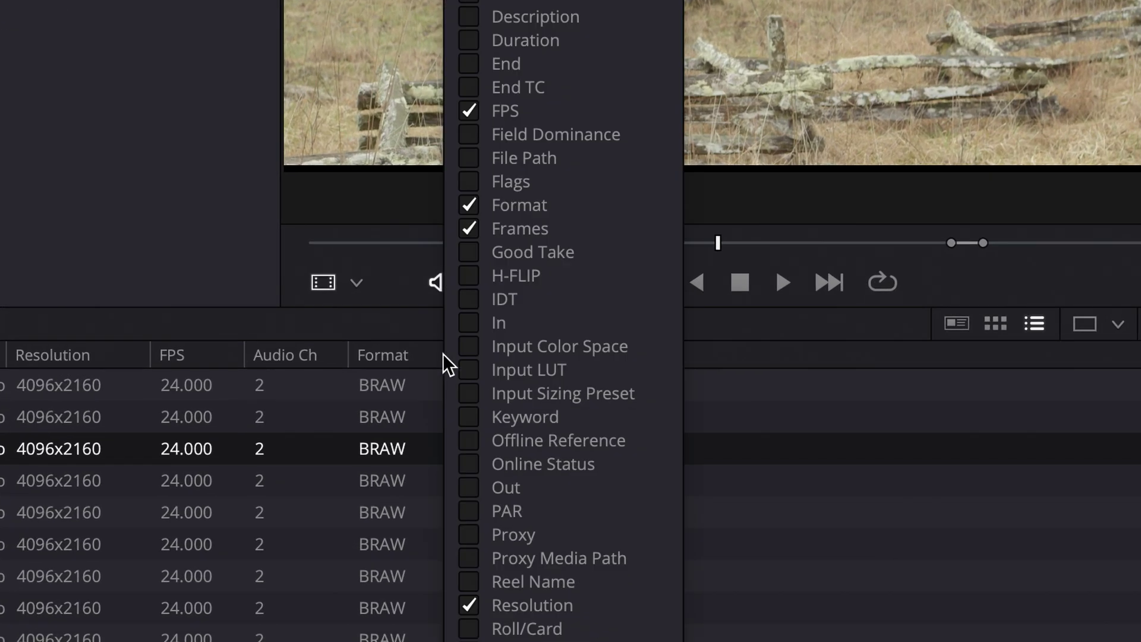
pyautogui.click(469, 535)
pyautogui.click(471, 559)
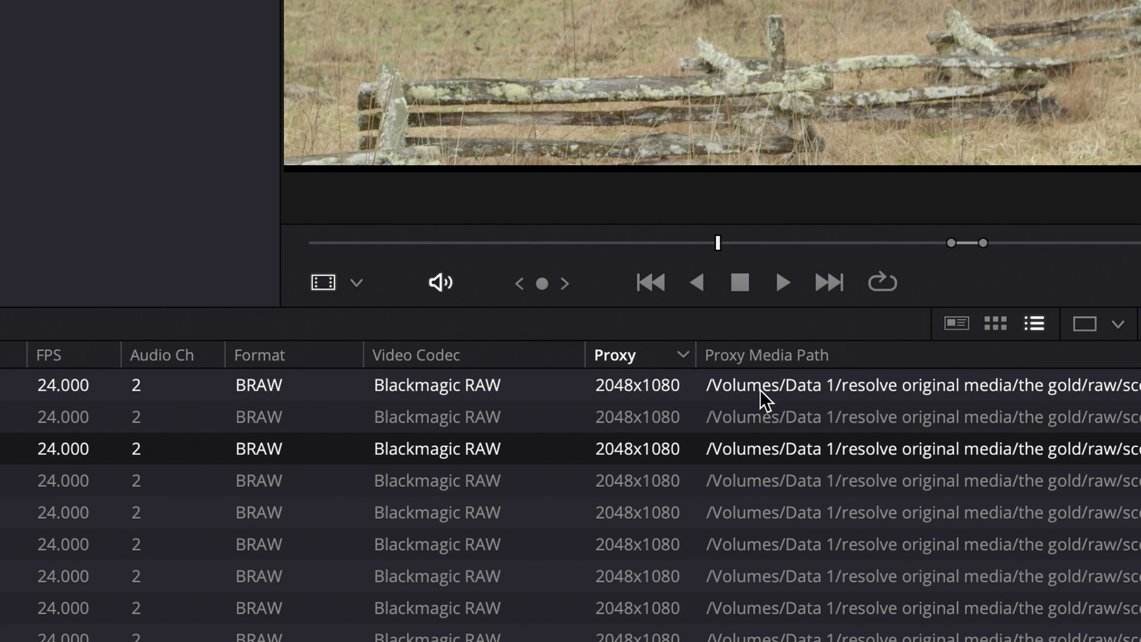
pyautogui.hscroll(5, 762, 399)
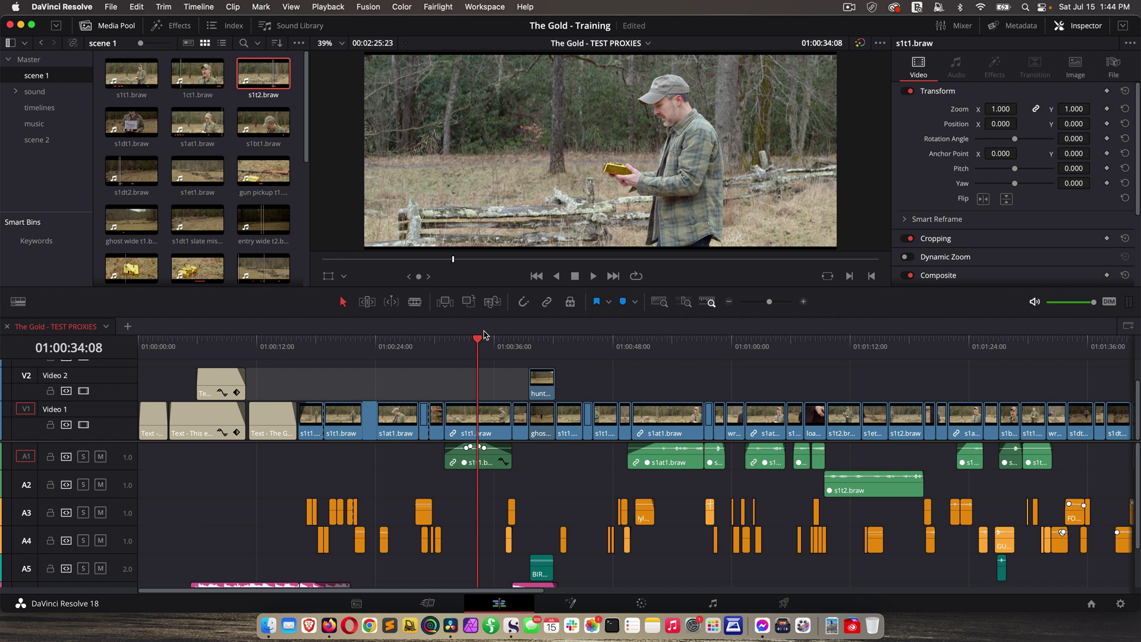
# Launch Activity Monitor from Applications > Utilities to check CPU load, then bring Resolve back
pyautogui.click(851, 625)
pyautogui.scroll(-5, 715, 535)
pyautogui.click(714, 552)
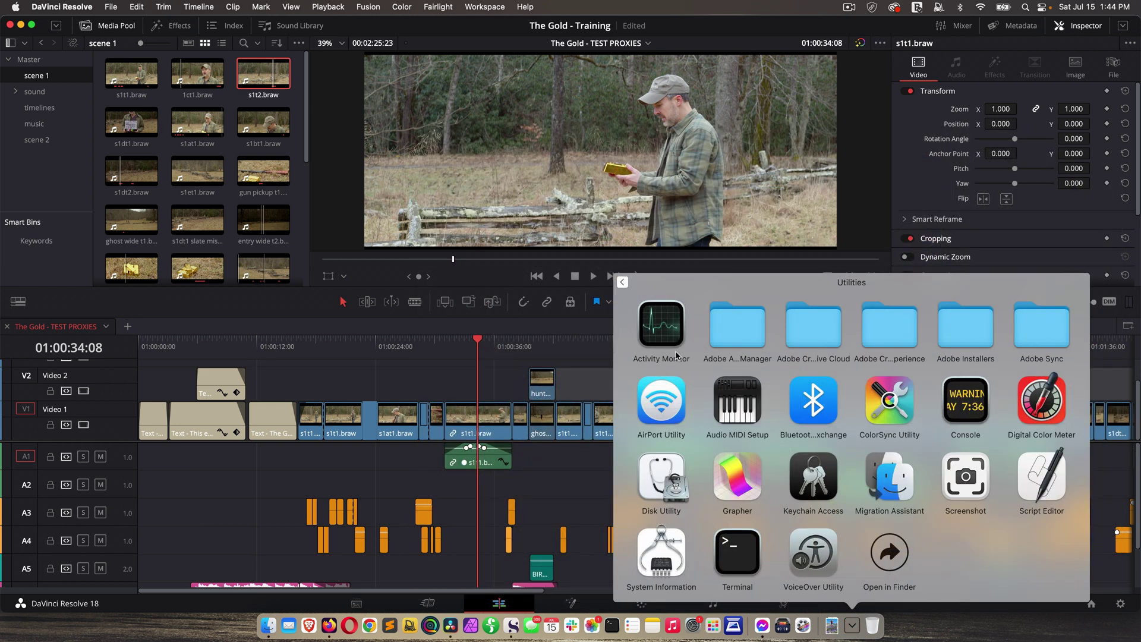
pyautogui.click(661, 325)
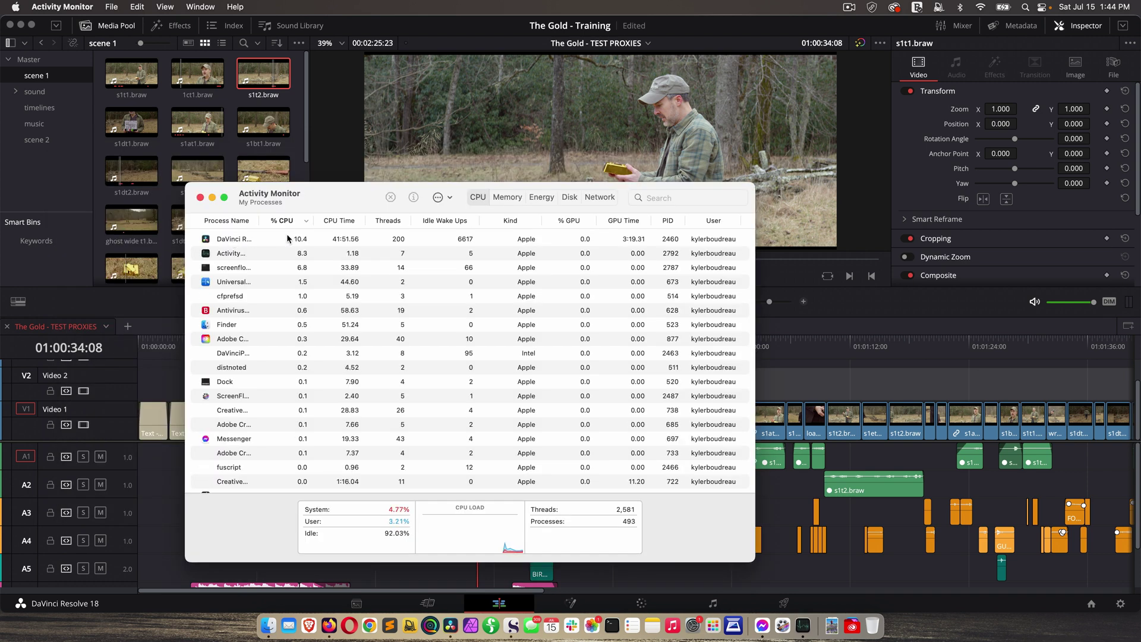
pyautogui.click(791, 385)
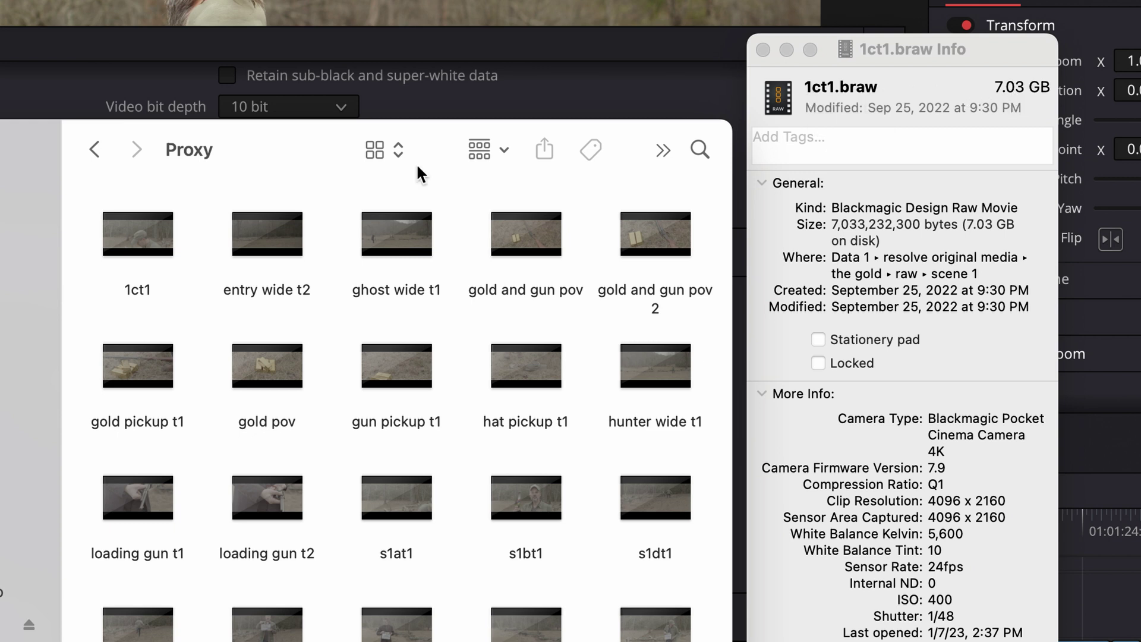
# Get Info on the 1ct1 proxy to compare its 927.6 MB against the 7.03 GB original
pyautogui.rightClick(118, 246)
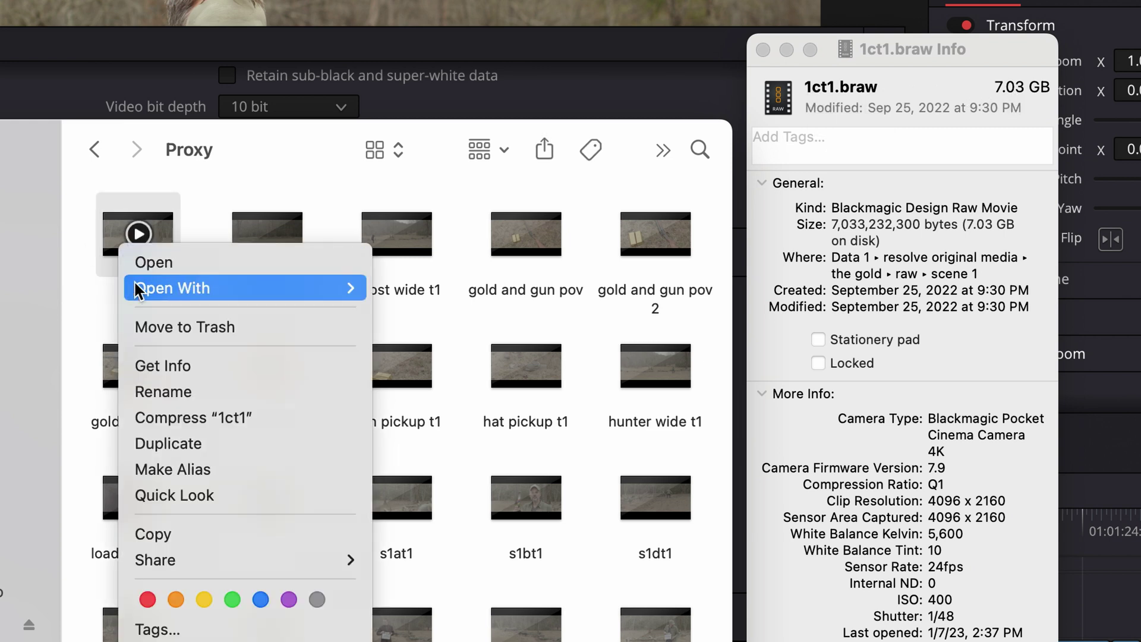
pyautogui.click(149, 364)
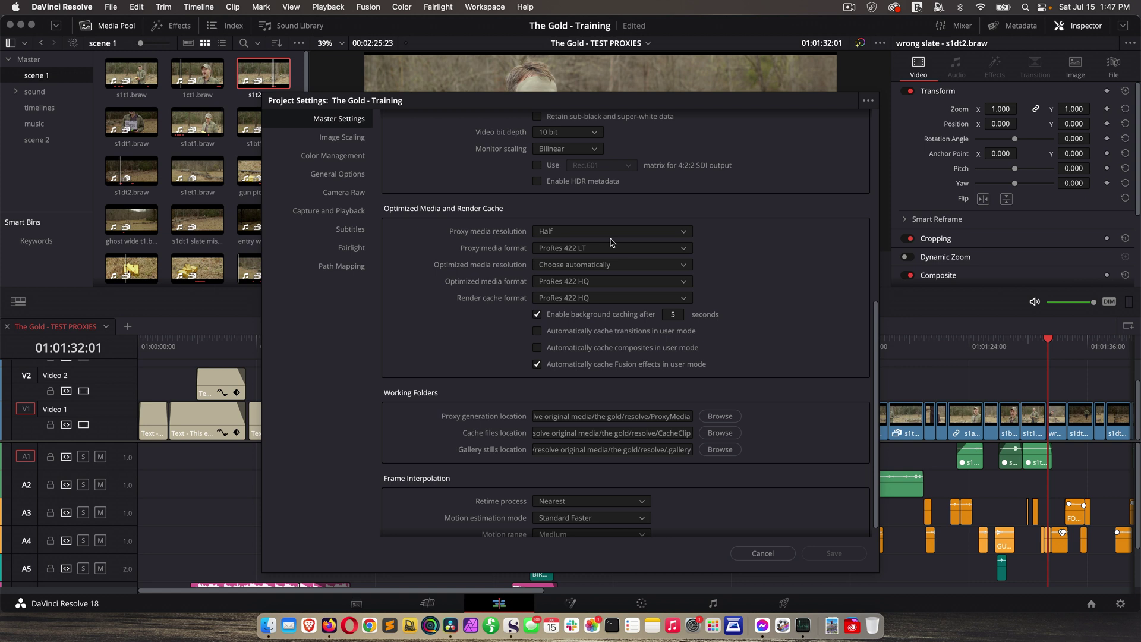
# Reopen the proxy resolution and format dropdowns, keeping Half and ProRes 422 LT
pyautogui.click(609, 233)
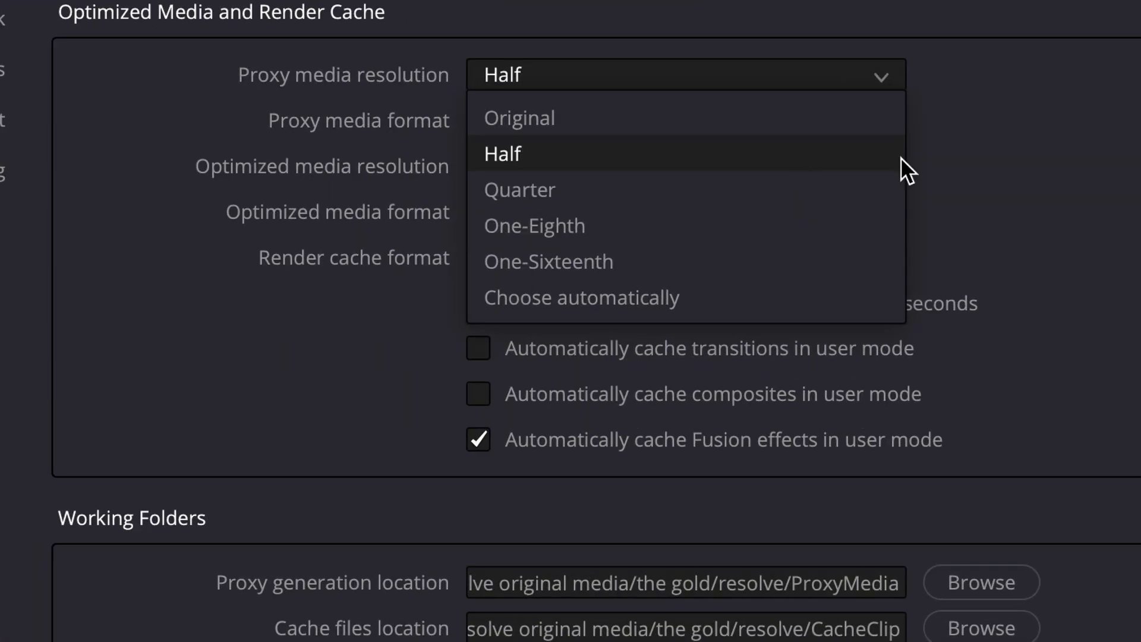
pyautogui.click(756, 258)
pyautogui.click(590, 121)
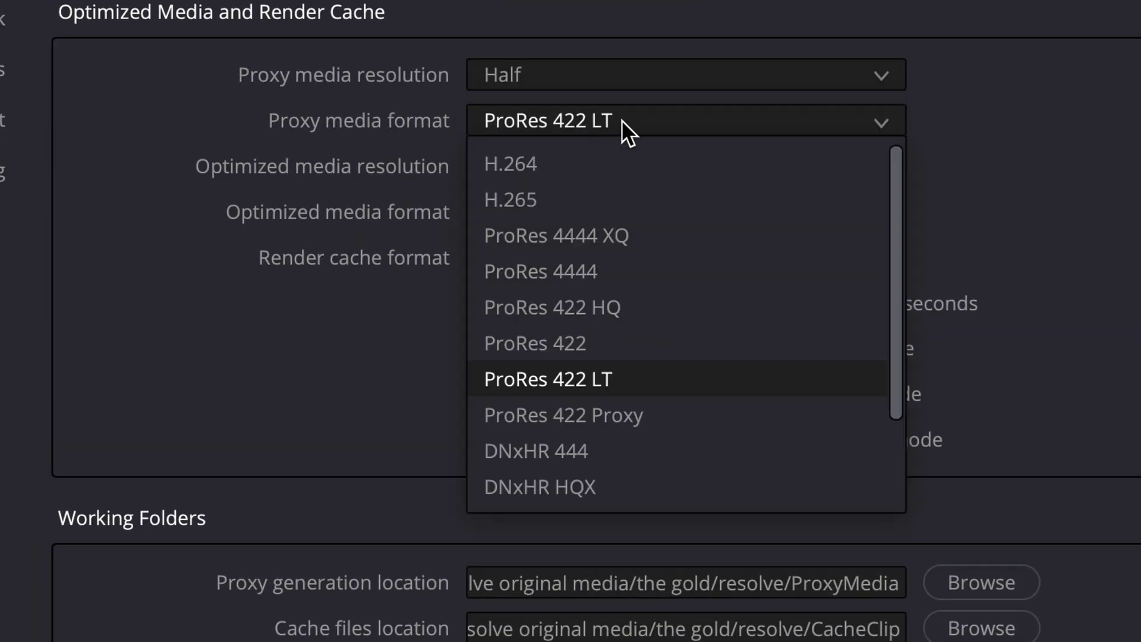
pyautogui.click(1014, 286)
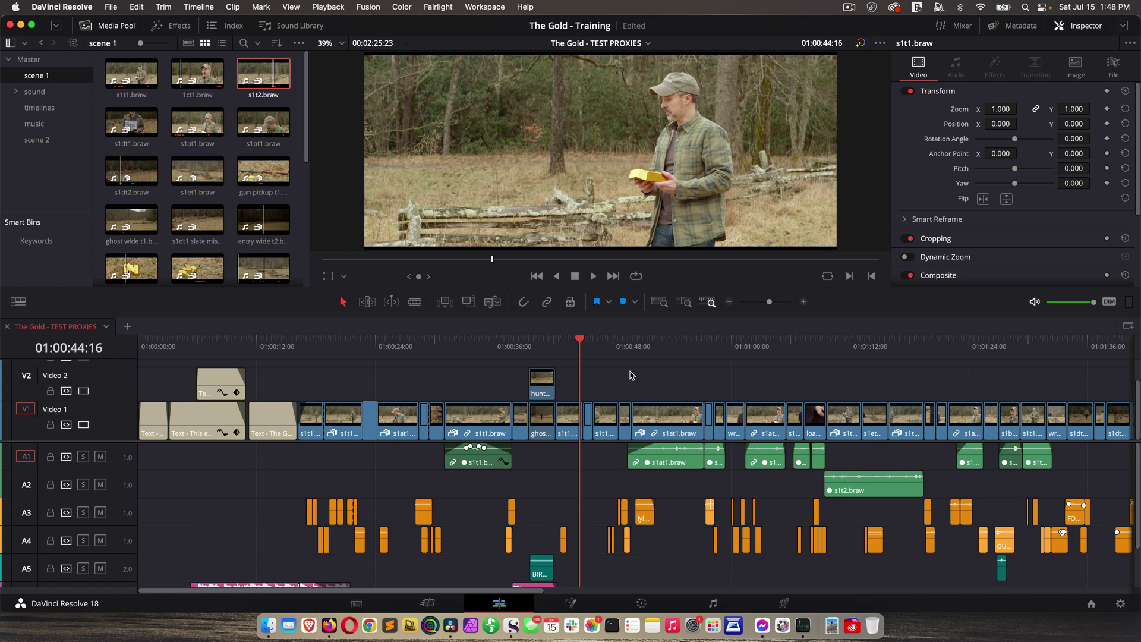
# On the Color page, toggle the Proxy Handling playback preference, then return to the Edit page
pyautogui.hotkey('shift', '6')
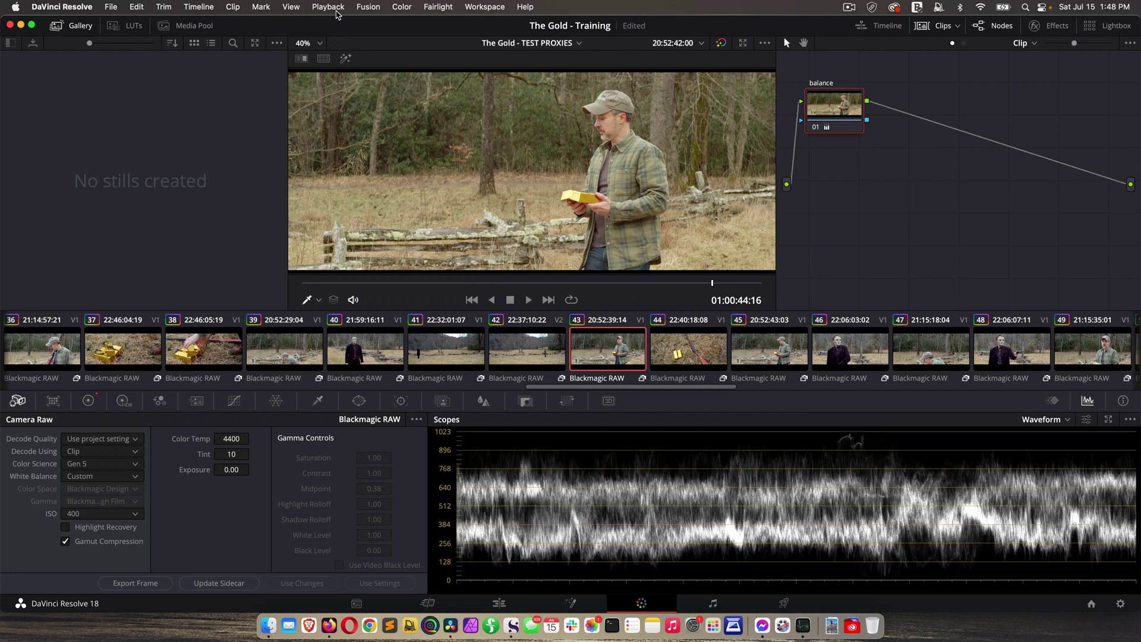
pyautogui.click(328, 7)
pyautogui.click(356, 36)
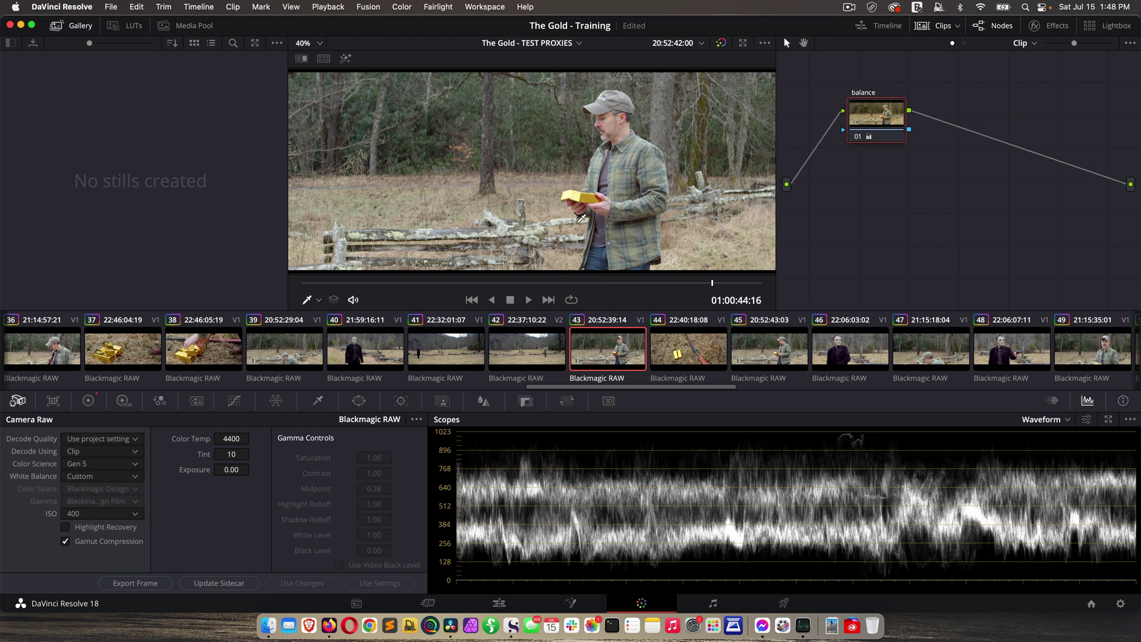
pyautogui.hotkey('shift', '4')
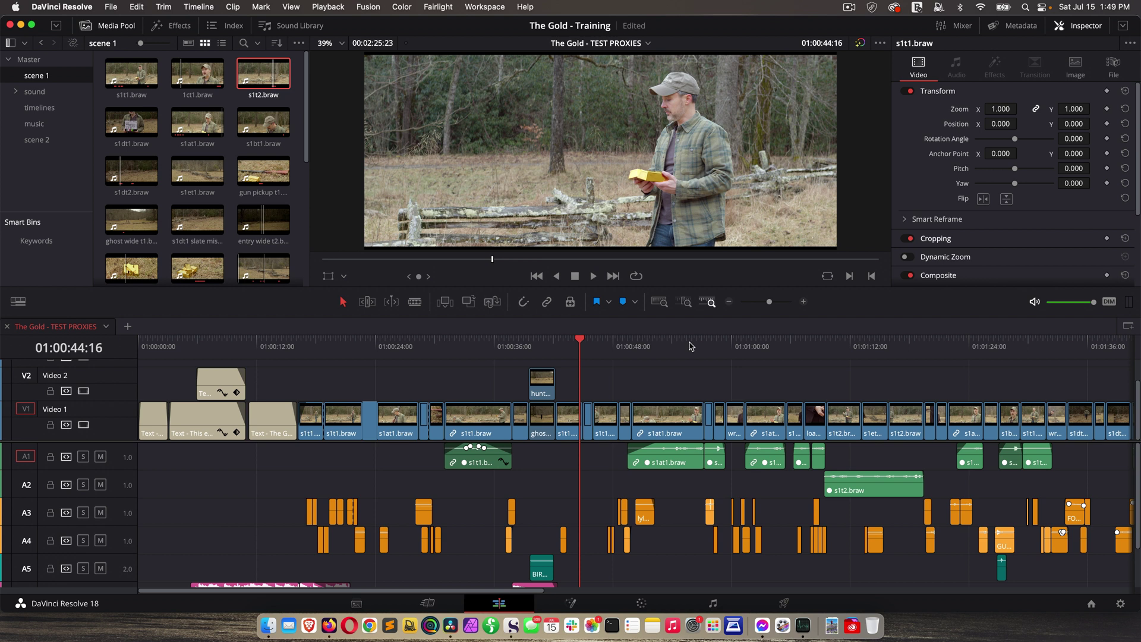
# Relink the proxy media of all scene 1 clips to the gold folder
pyautogui.moveTo(102, 86); pyautogui.dragTo(265, 161)
pyautogui.rightClick(265, 162)
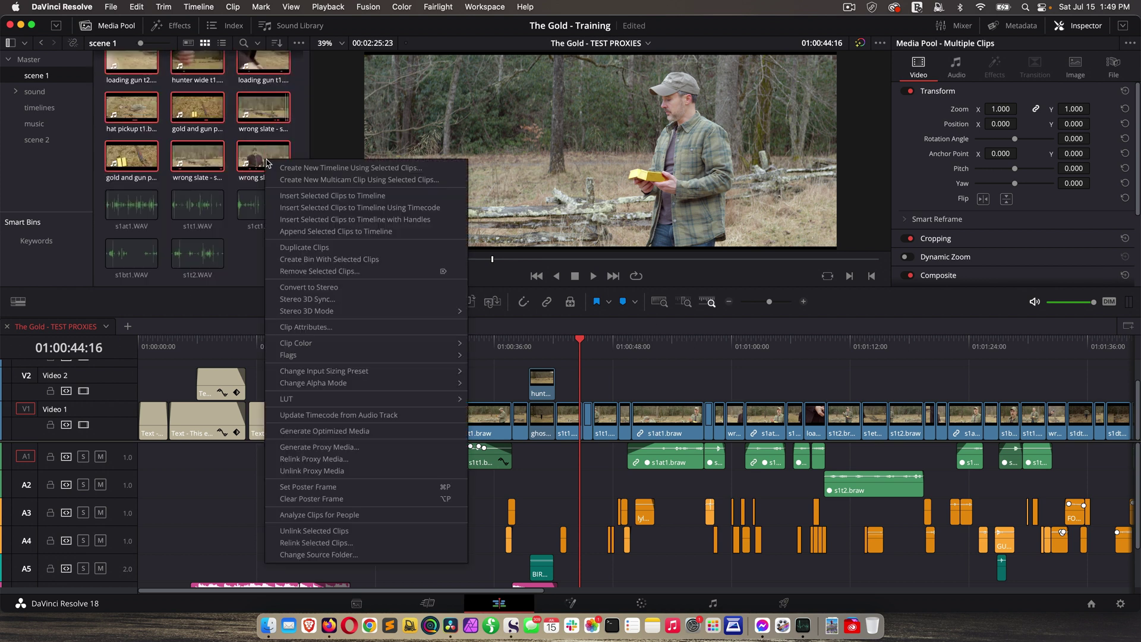
pyautogui.click(318, 460)
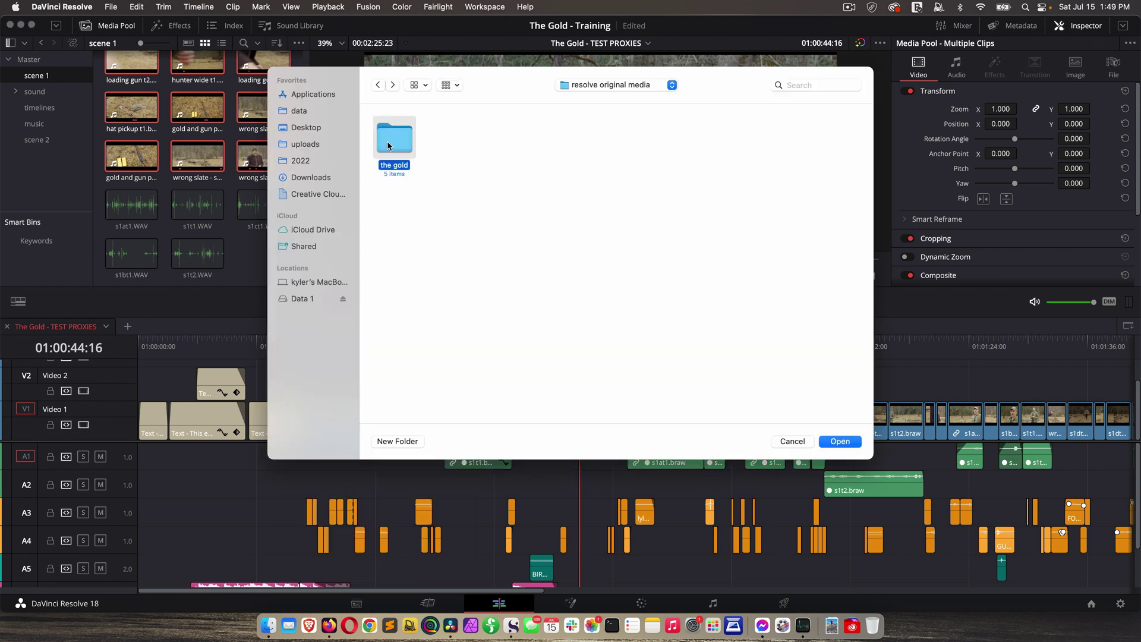
pyautogui.click(839, 441)
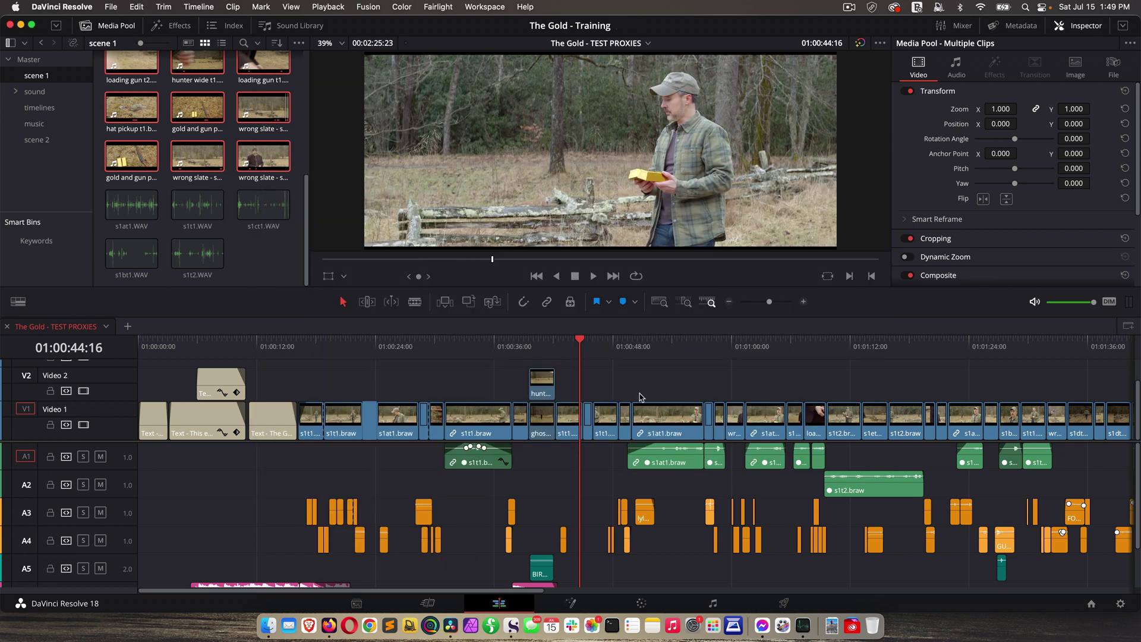